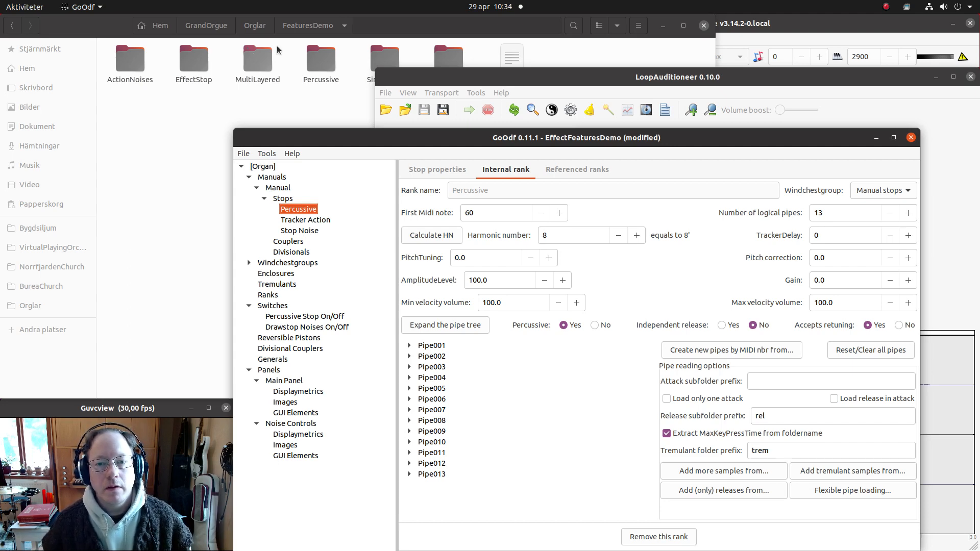
# Switch to LoopAuditioneer, load the FeaturesDemo/SineWaves sample folder to inspect its loops and cues, and close the program
pyautogui.click(503, 79)
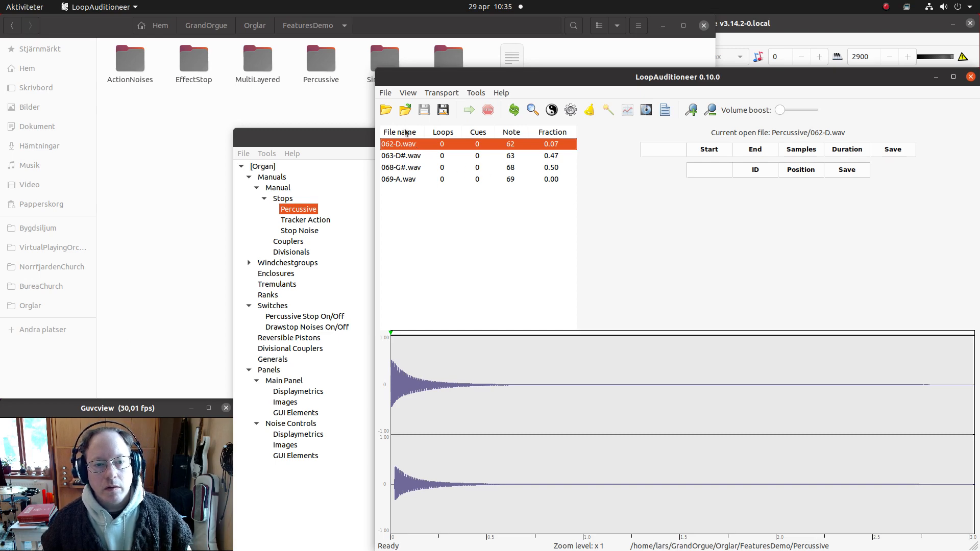
pyautogui.click(385, 111)
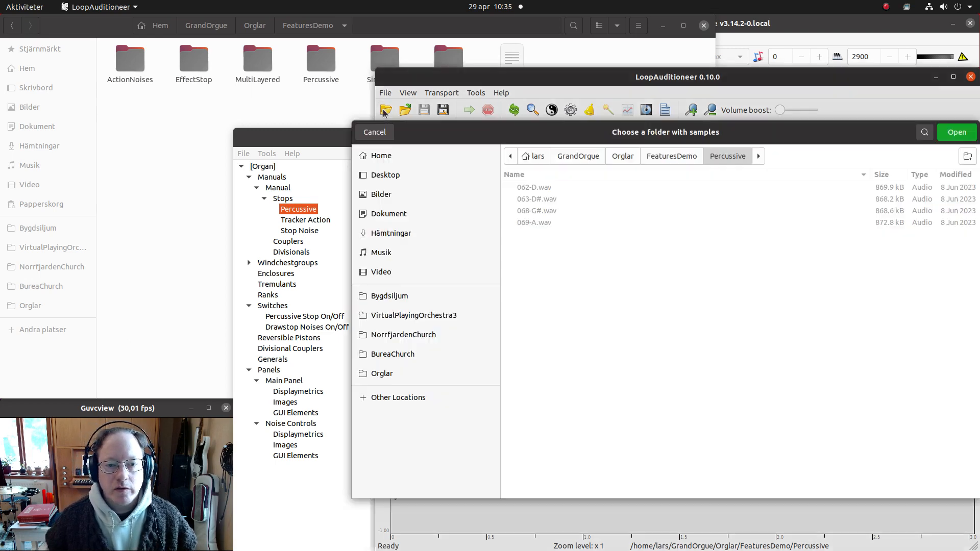
pyautogui.click(669, 160)
pyautogui.doubleClick(531, 234)
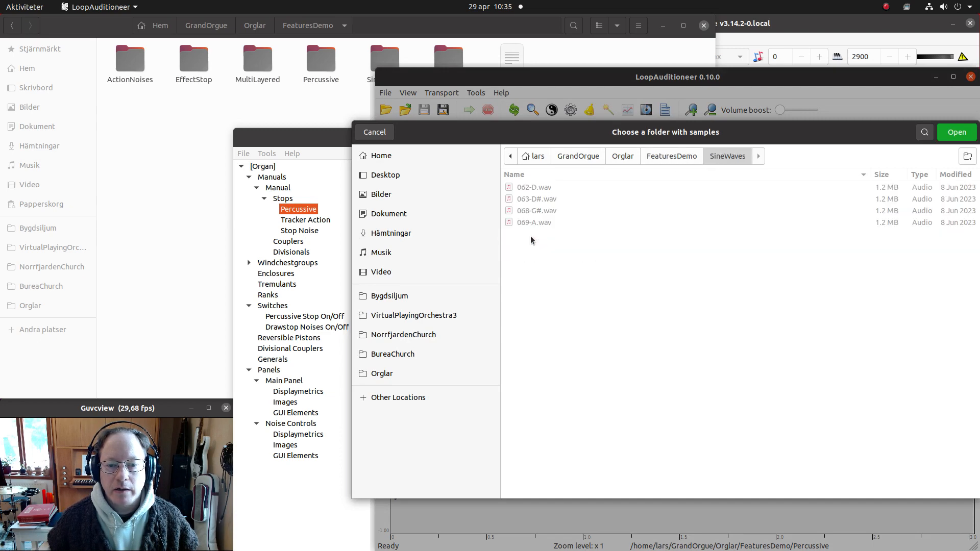
pyautogui.click(951, 133)
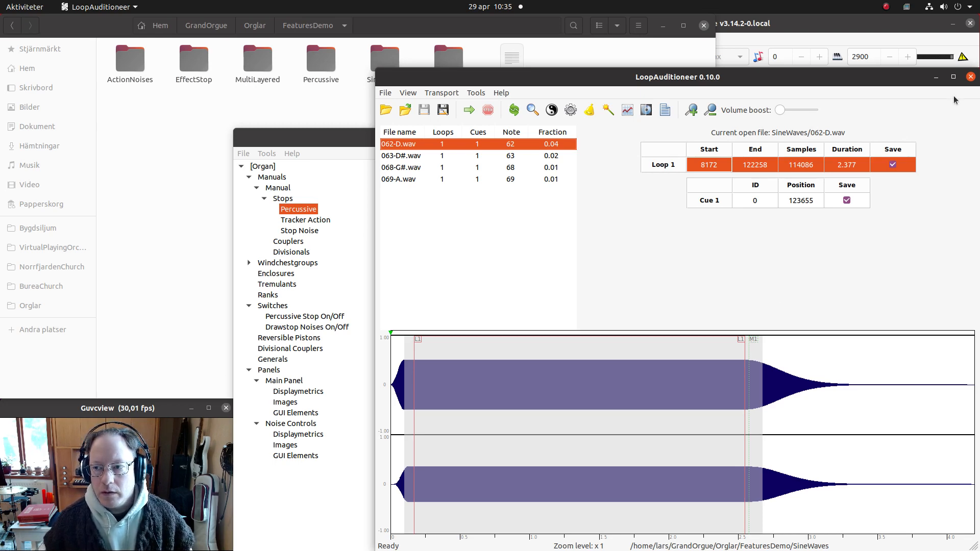
pyautogui.click(971, 77)
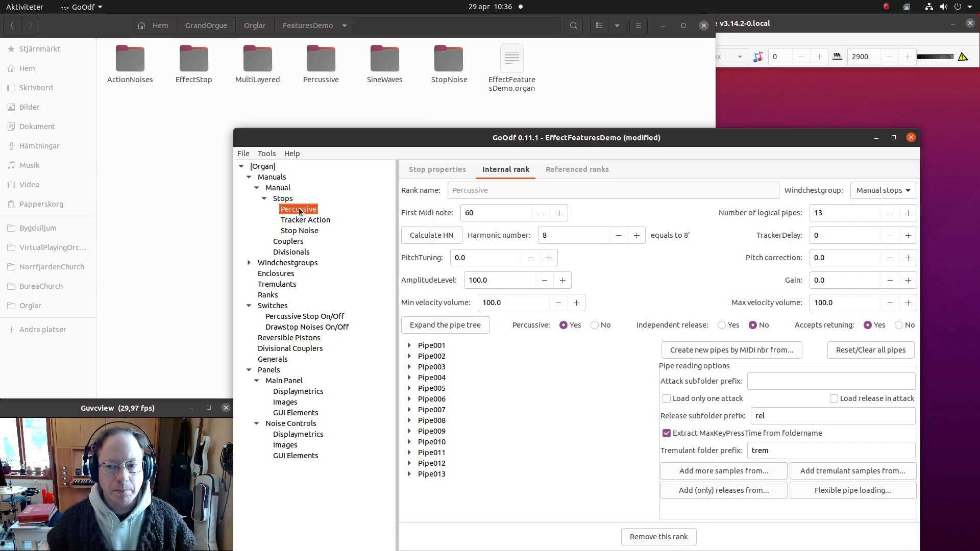
# Expand the pipe trees of the Percussive and Tracker Action ranks to compare their attack and release entries
pyautogui.click(453, 328)
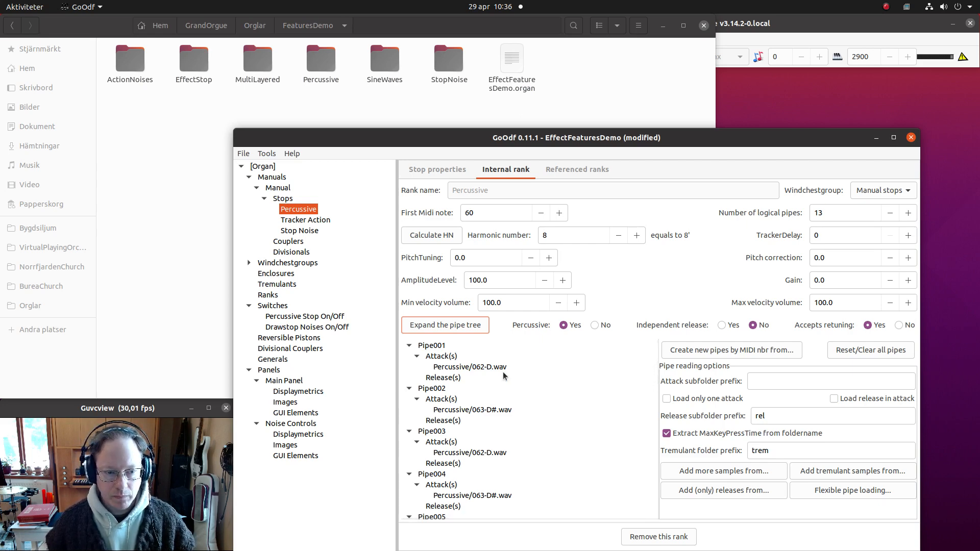
pyautogui.click(300, 222)
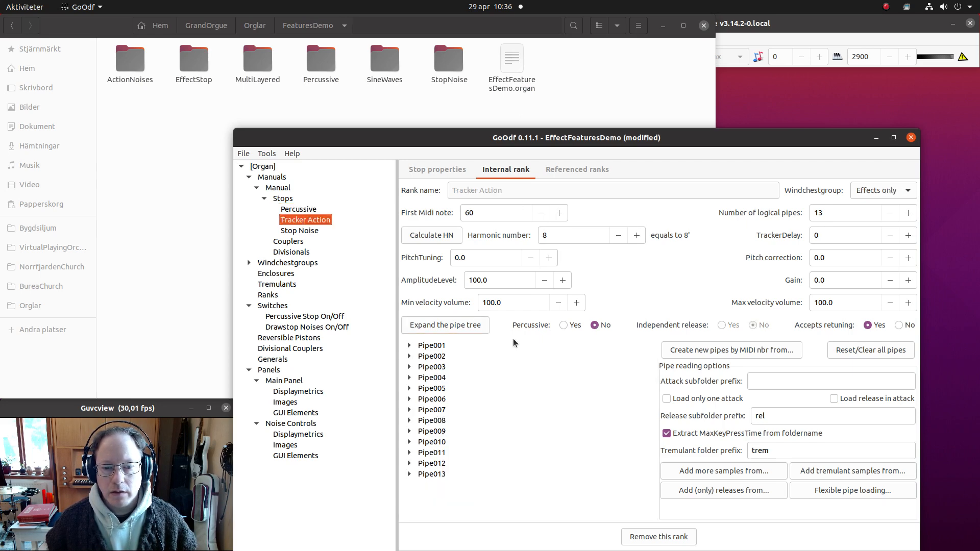
pyautogui.click(447, 328)
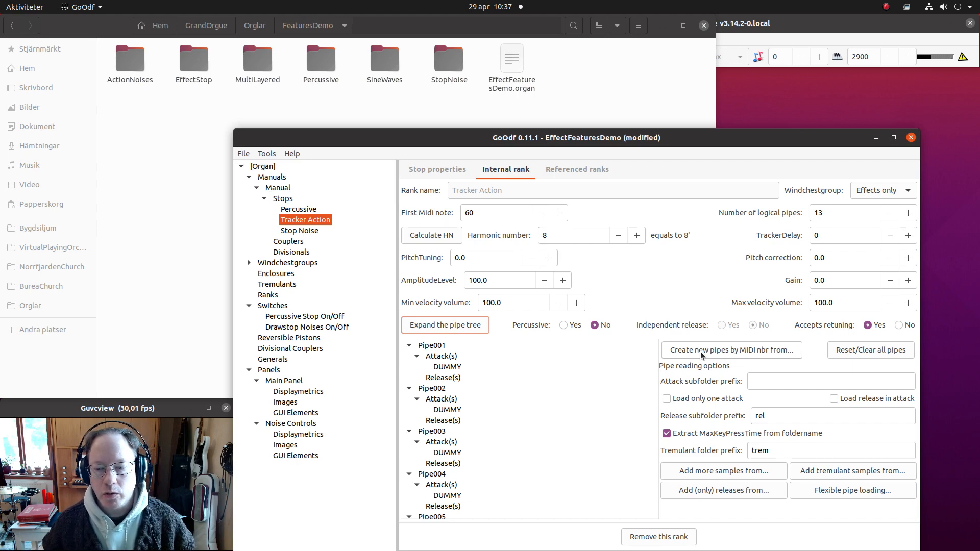
# Create new Tracker Action pipes by MIDI number from the ActionNoises/atk folder
pyautogui.click(700, 351)
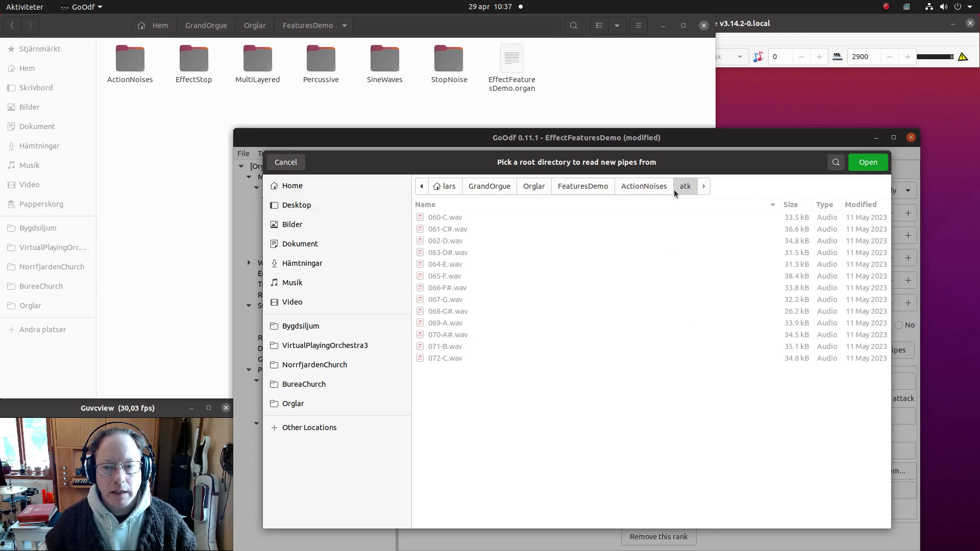
pyautogui.click(858, 167)
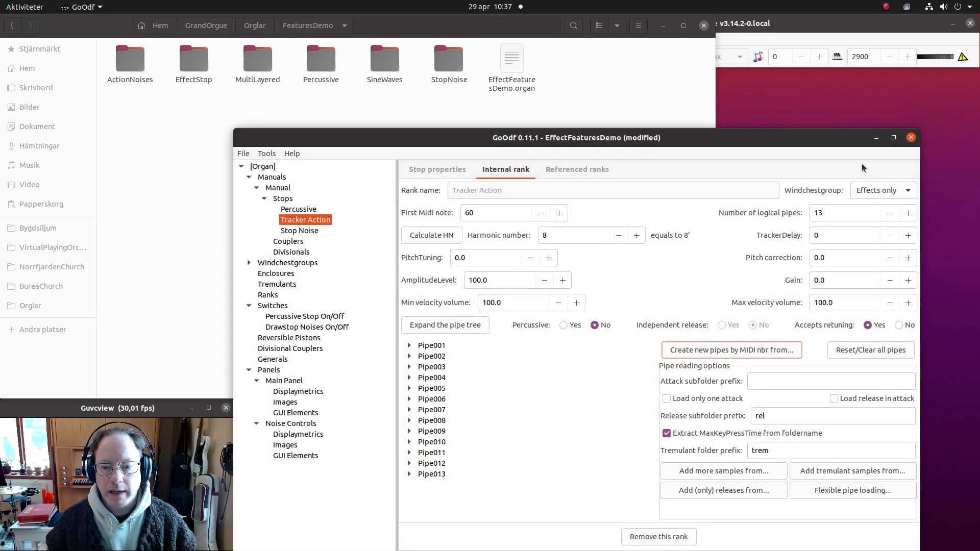
# Set the Tracker Action rank to percussive with independent release, applying both to existing pipes, and set Accepts retuning to No
pyautogui.click(563, 326)
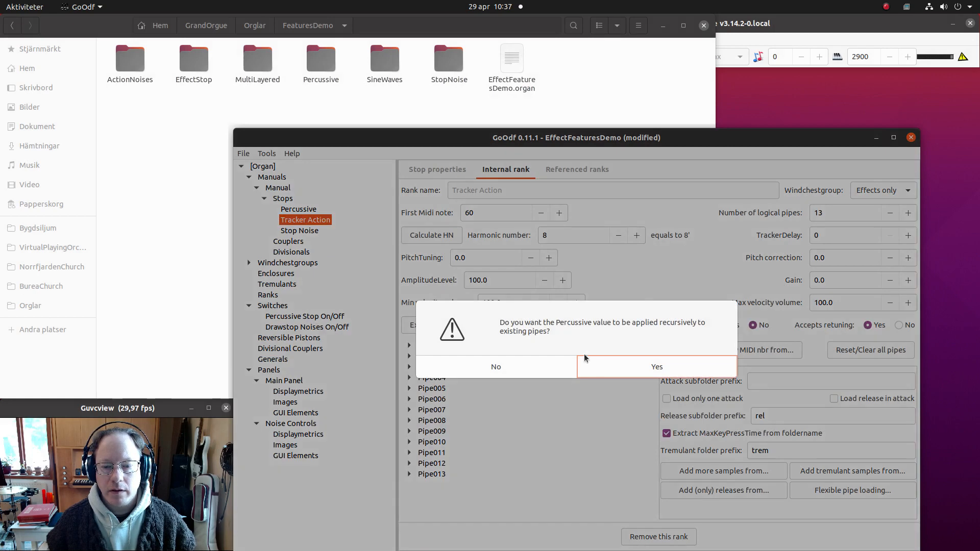
pyautogui.click(625, 366)
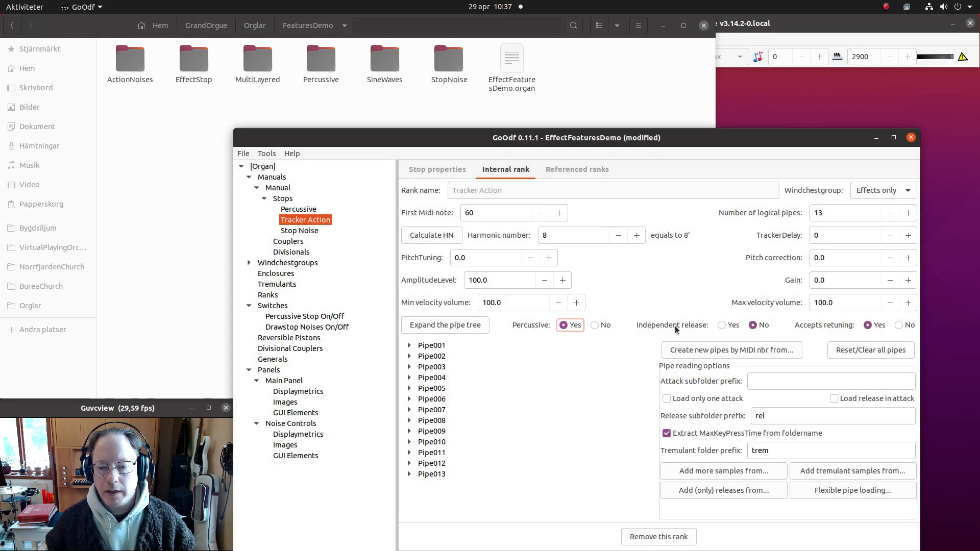
pyautogui.click(722, 326)
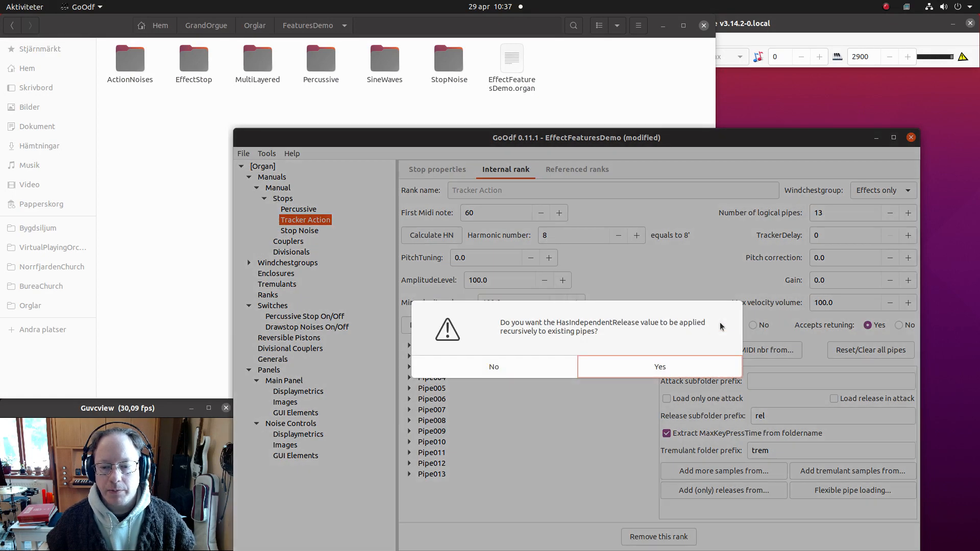
pyautogui.click(641, 366)
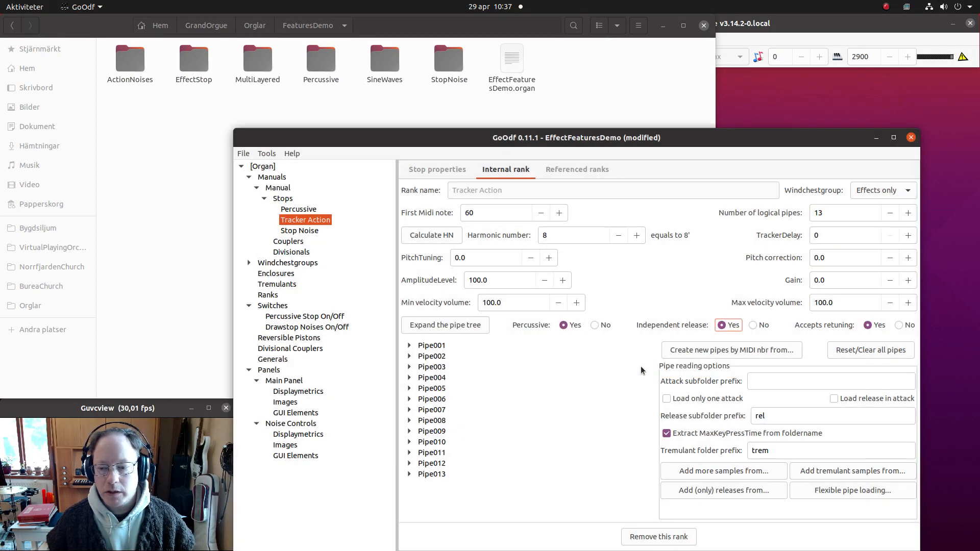
pyautogui.click(899, 325)
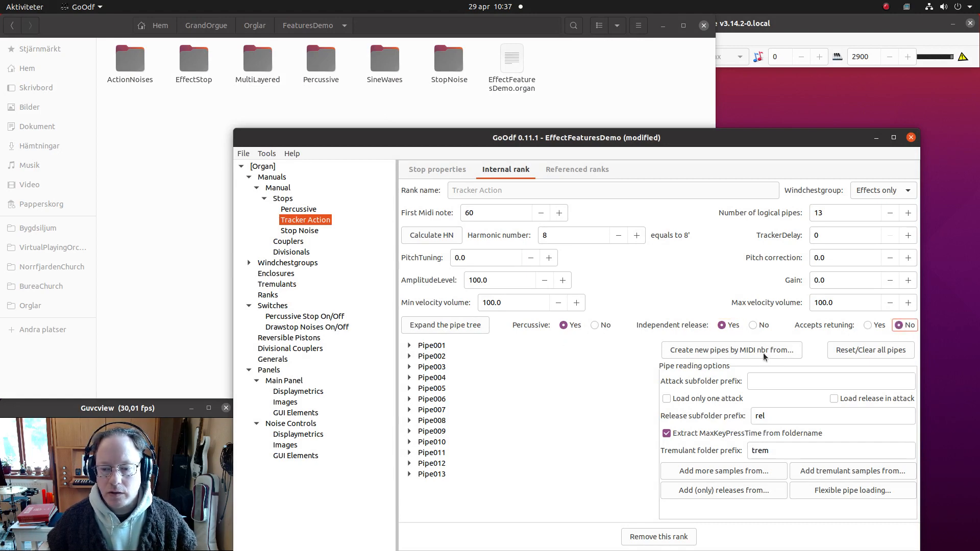
# Add release-only samples from the ActionNoises/rel folder to the Tracker Action pipes and expand the pipe tree to check them
pyautogui.click(439, 322)
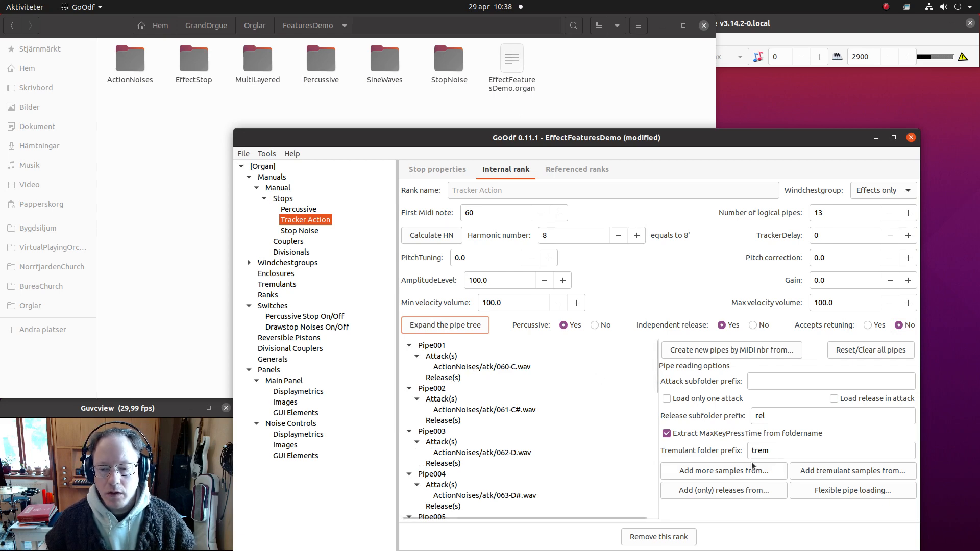
pyautogui.click(726, 491)
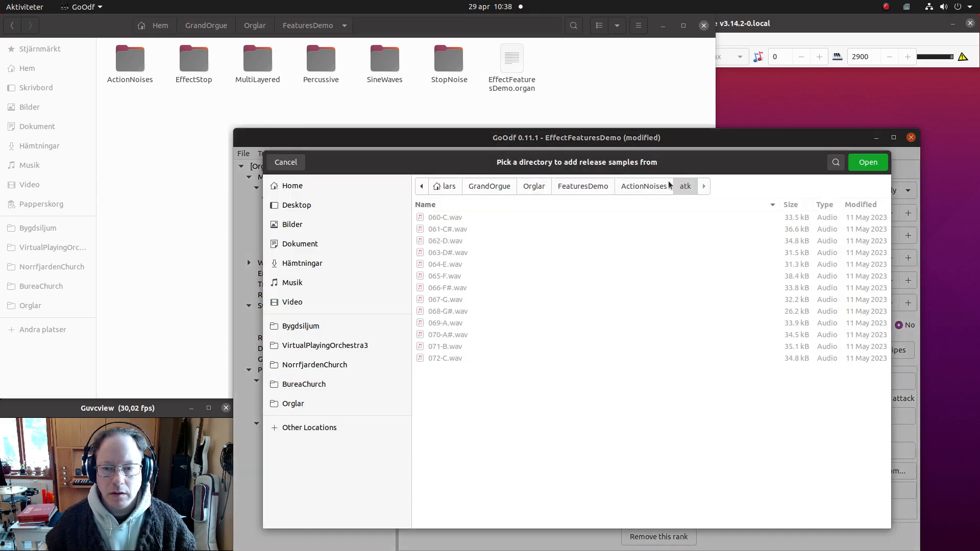
pyautogui.click(642, 192)
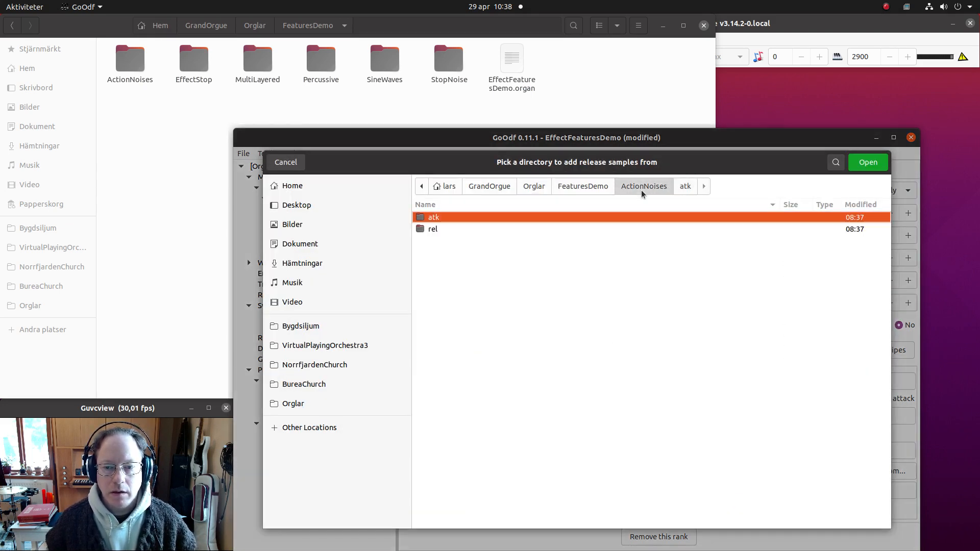
pyautogui.doubleClick(465, 231)
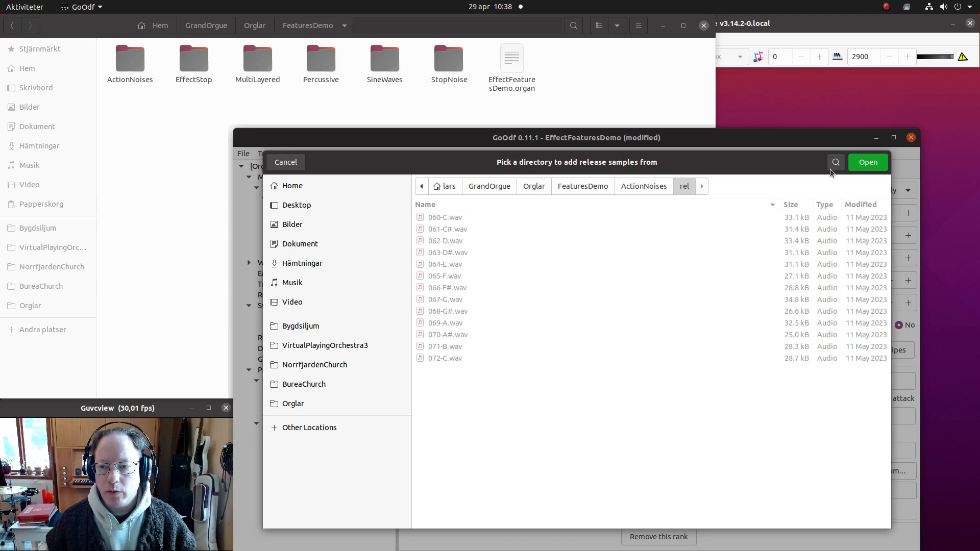
pyautogui.click(859, 165)
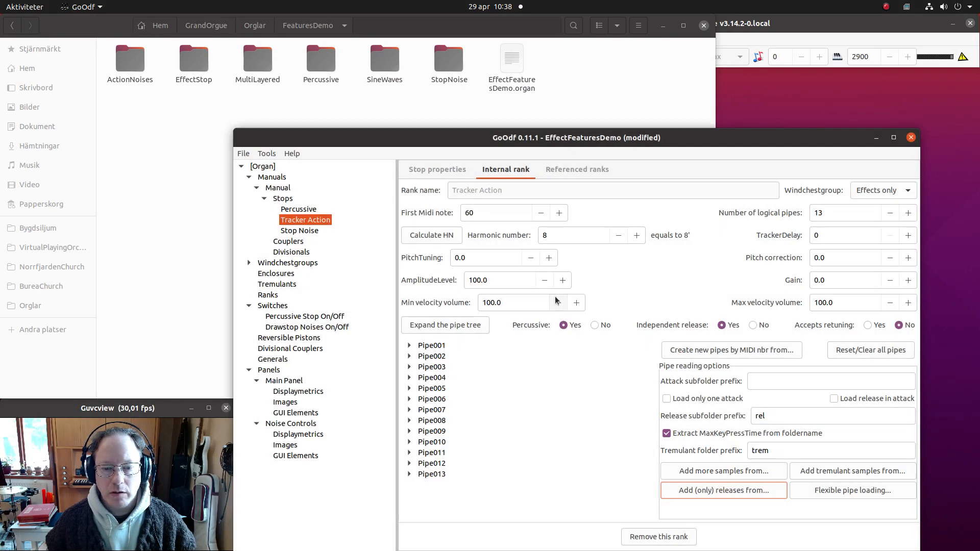
pyautogui.click(456, 325)
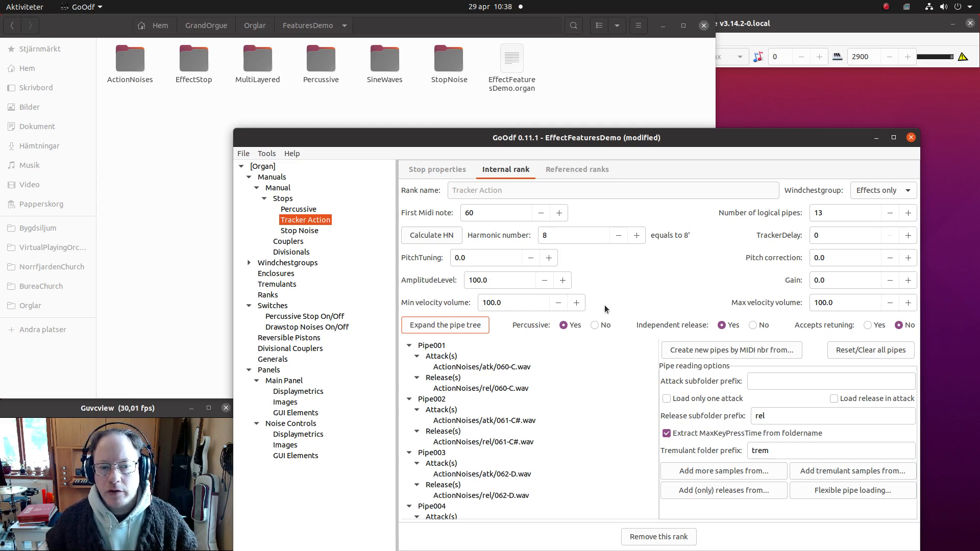
# Set the Tracker Action rank's minimum velocity volume to 0.1
pyautogui.click(515, 302)
pyautogui.doubleClick(498, 302)
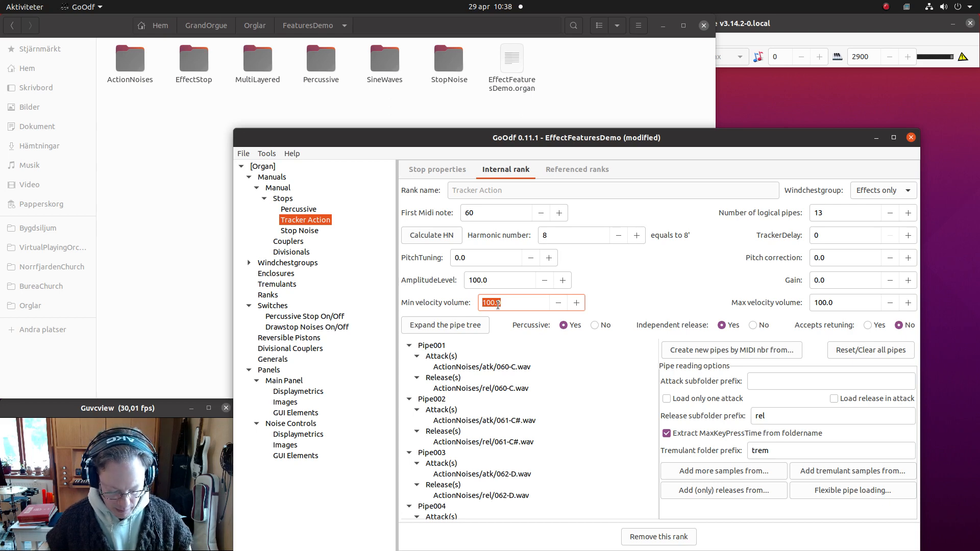
pyautogui.write('0.')
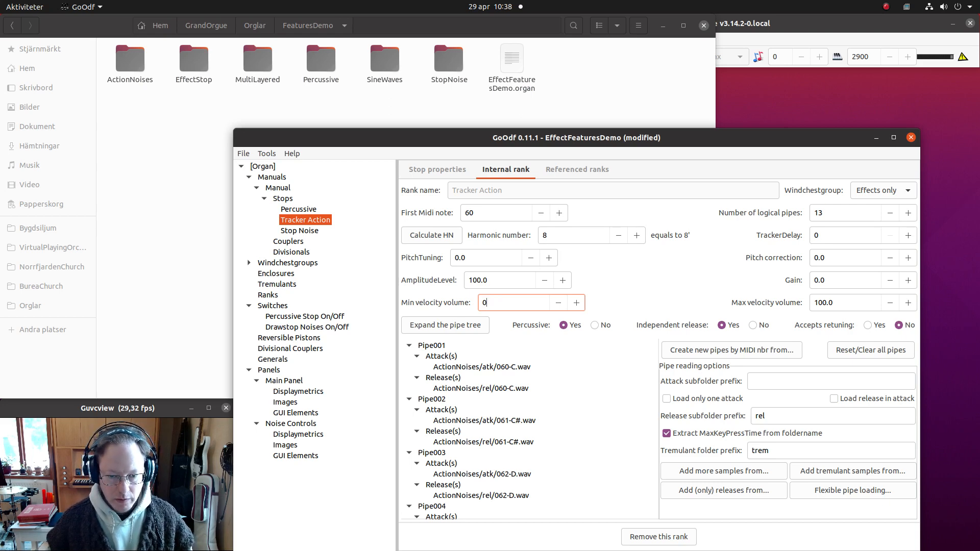
pyautogui.write('0')
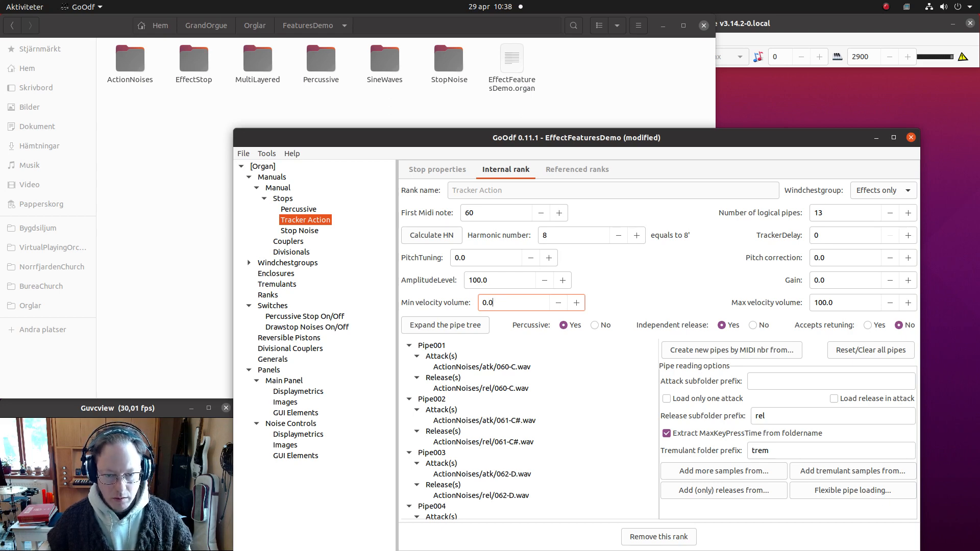
pyautogui.press('BackSpace')
pyautogui.write('1')
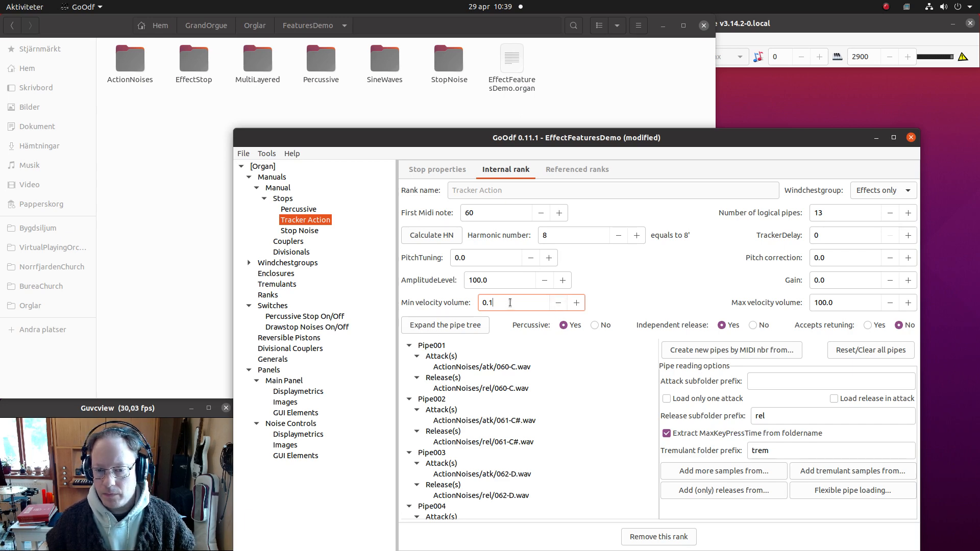
pyautogui.press('Tab')
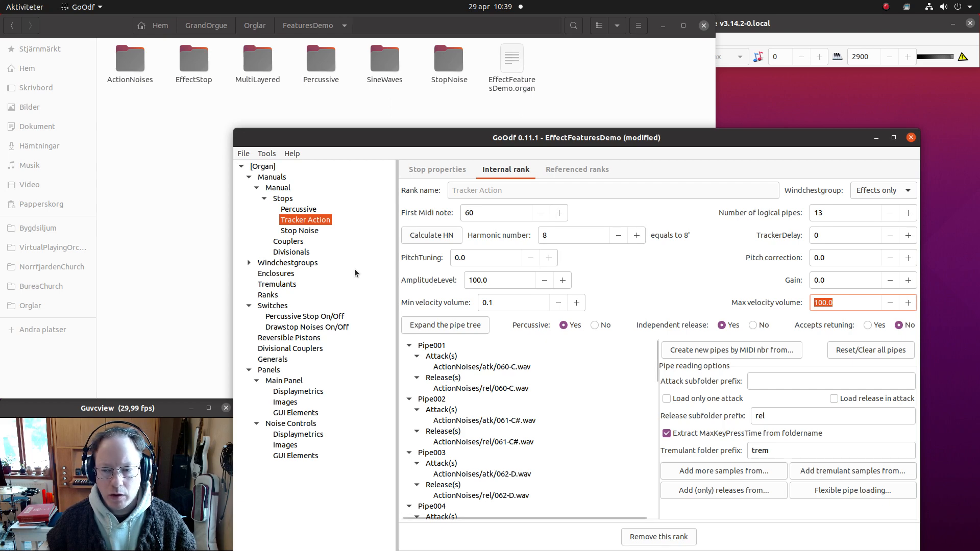
# Set the Stop Noise rank's Percussive and Independent release options to Yes and Accepts retuning to No
pyautogui.click(296, 232)
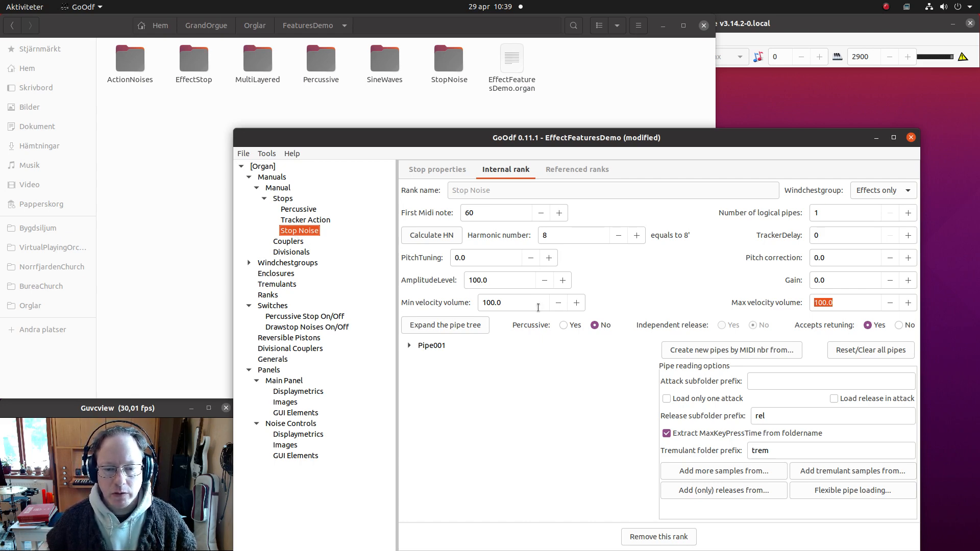
pyautogui.click(563, 325)
pyautogui.click(723, 324)
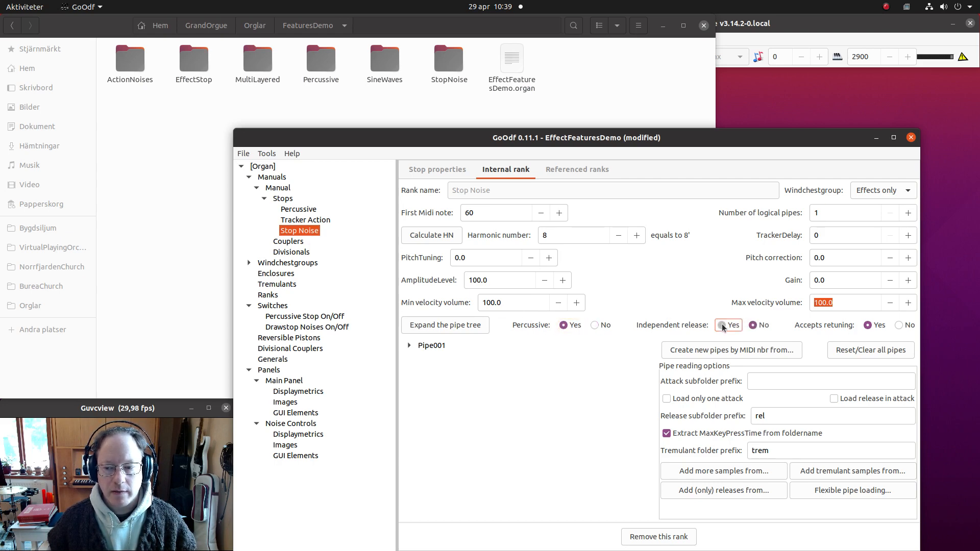
pyautogui.click(899, 325)
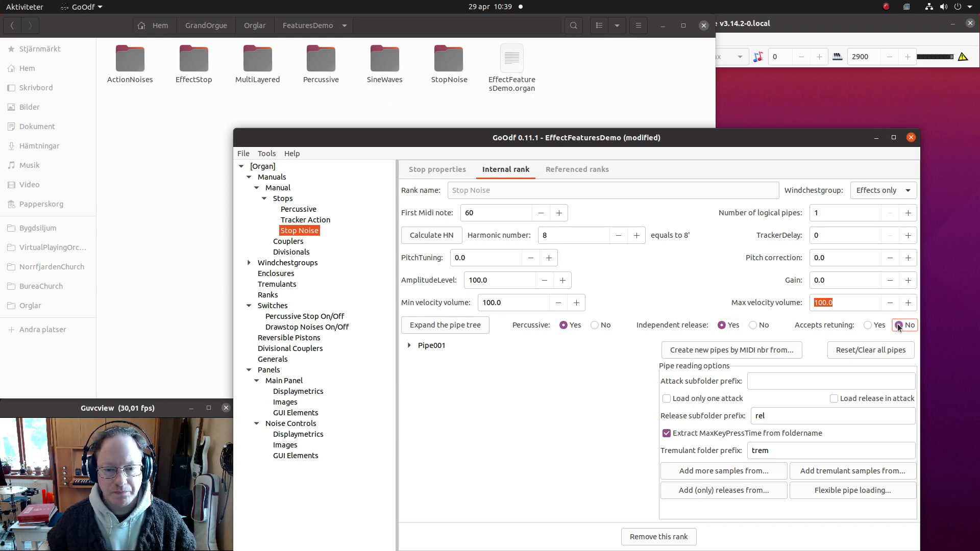
# Add StopNoise/On/DrawstopOut.wav as the attack sample of the Stop Noise rank's Pipe001
pyautogui.click(438, 346)
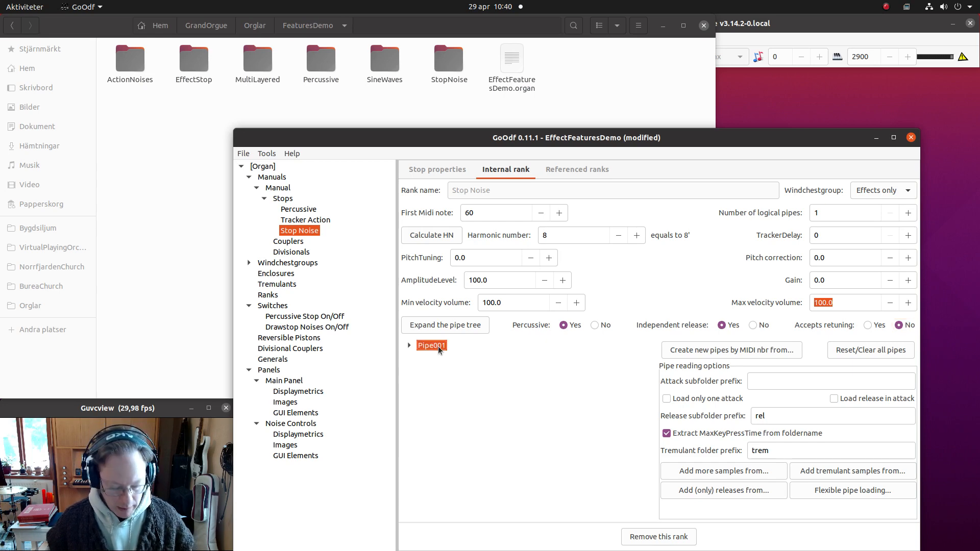
pyautogui.rightClick(438, 346)
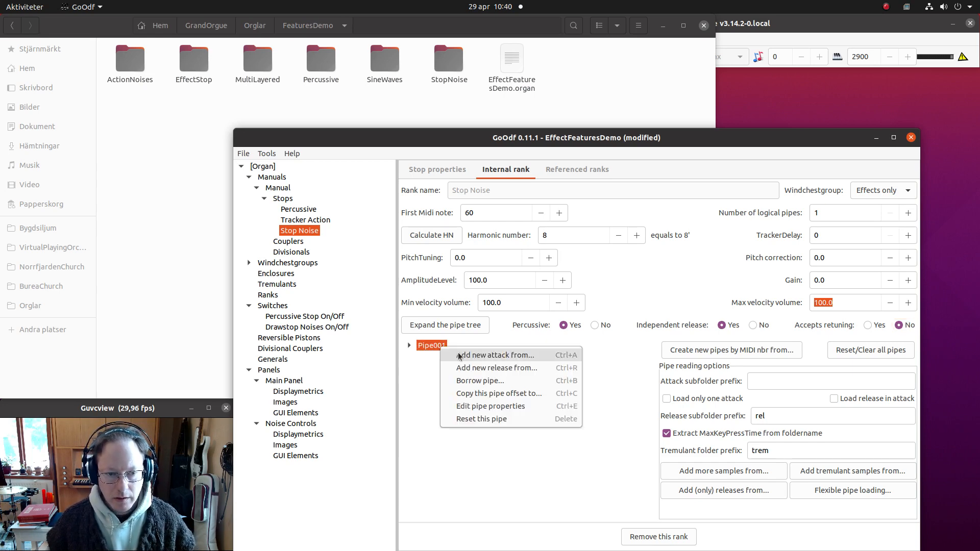
pyautogui.click(458, 355)
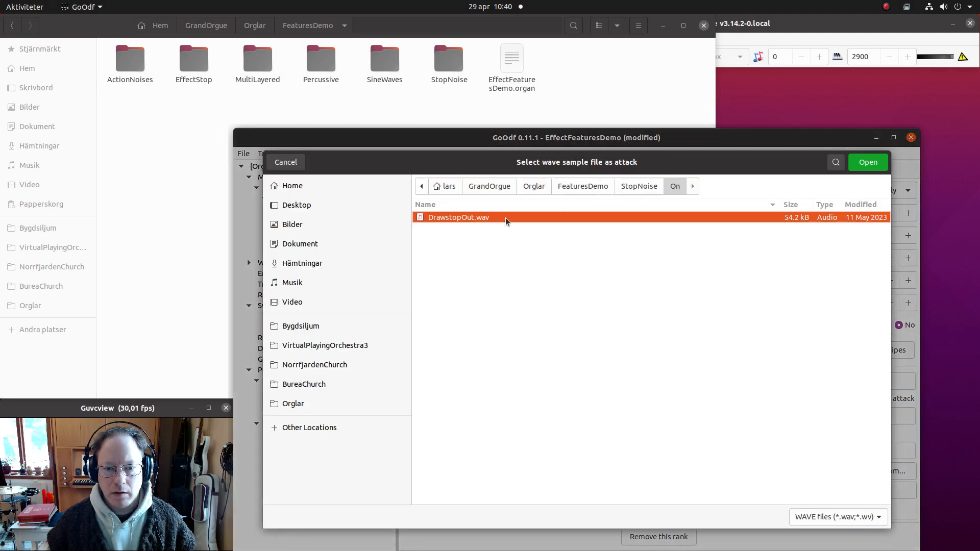
pyautogui.click(866, 168)
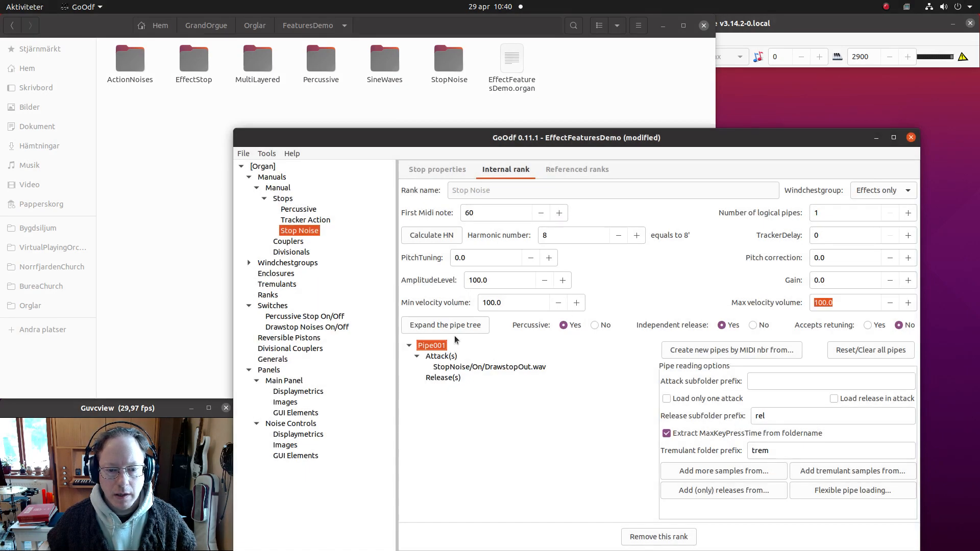
# Add StopNoise/Off/DrawstopIn.wav as the release sample of the Stop Noise rank's Pipe001
pyautogui.rightClick(426, 346)
pyautogui.click(443, 367)
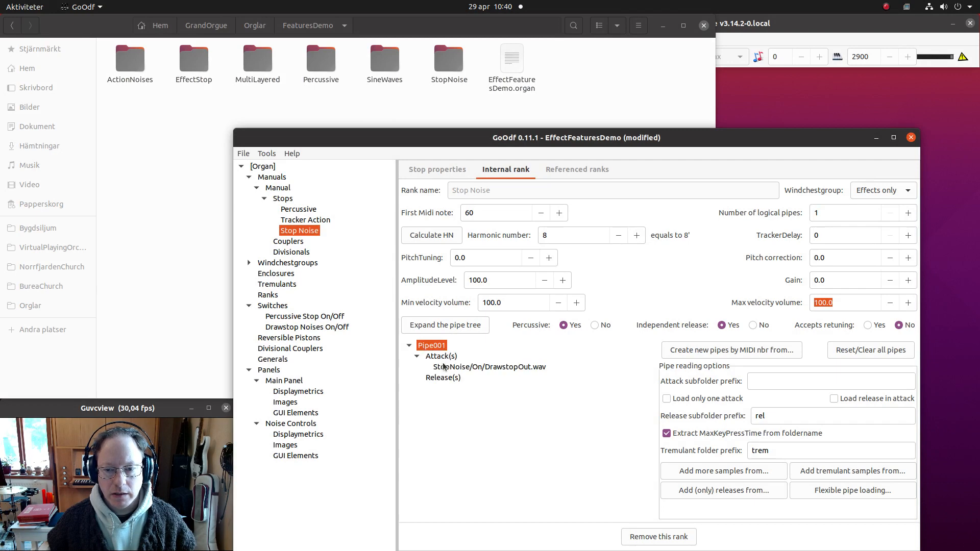
pyautogui.click(645, 189)
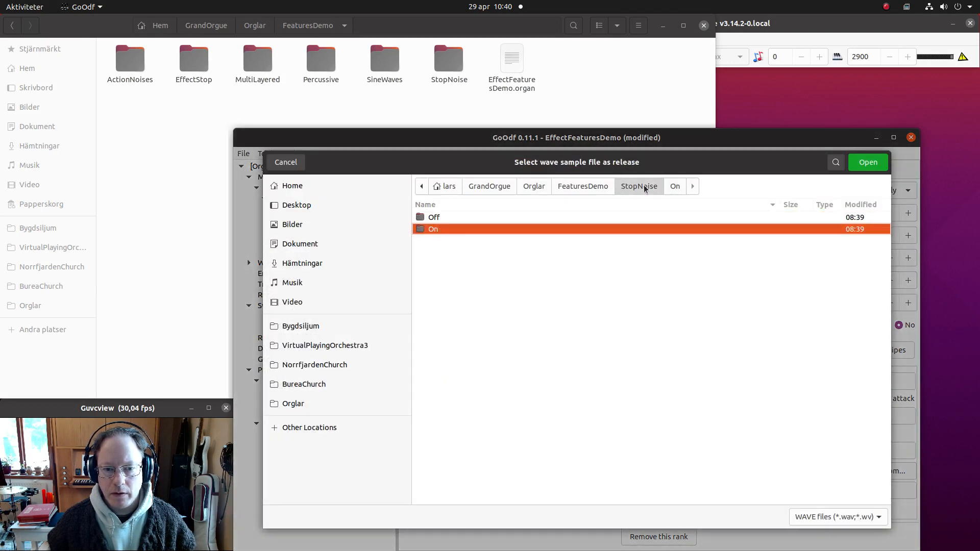
pyautogui.doubleClick(481, 219)
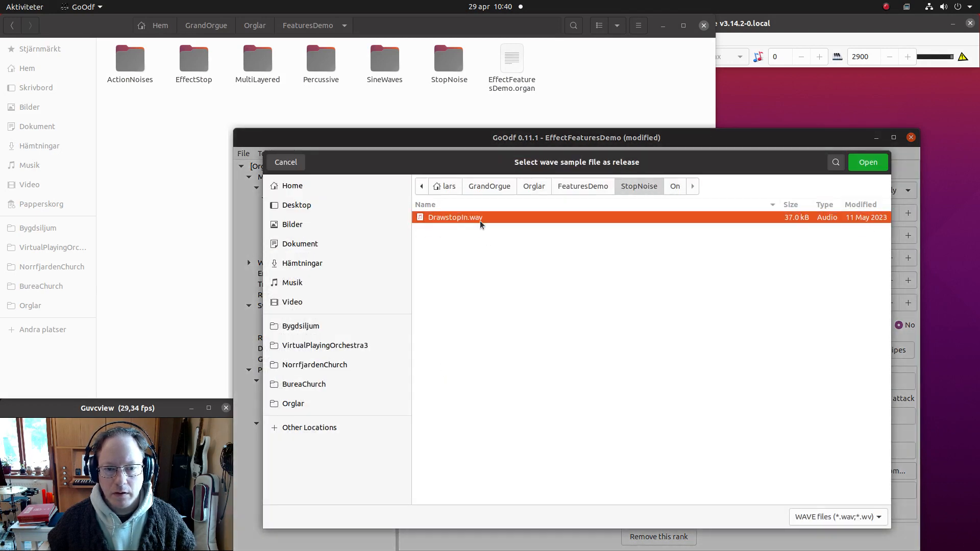
pyautogui.click(863, 165)
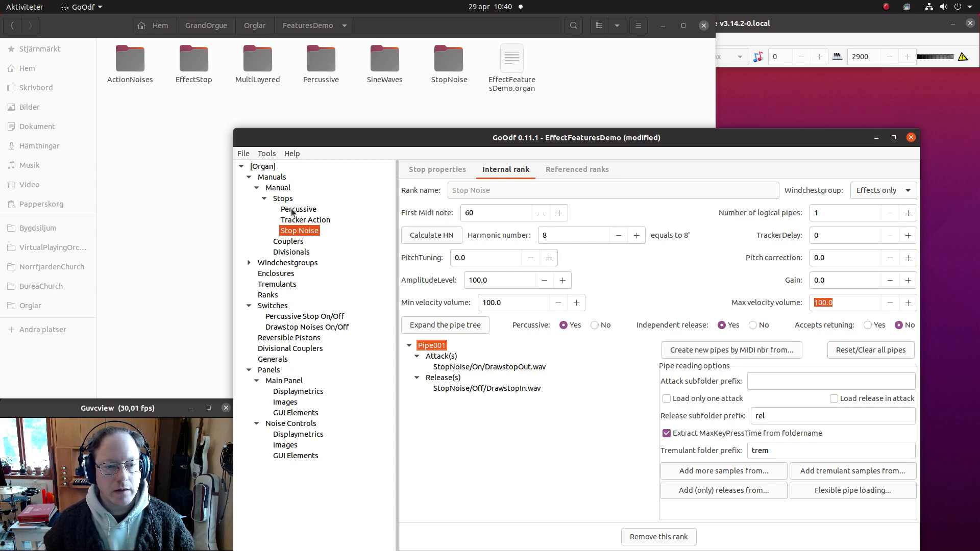
# Set the Percussive stop's function to And and reference the Percussive Stop On/Off switch
pyautogui.click(285, 317)
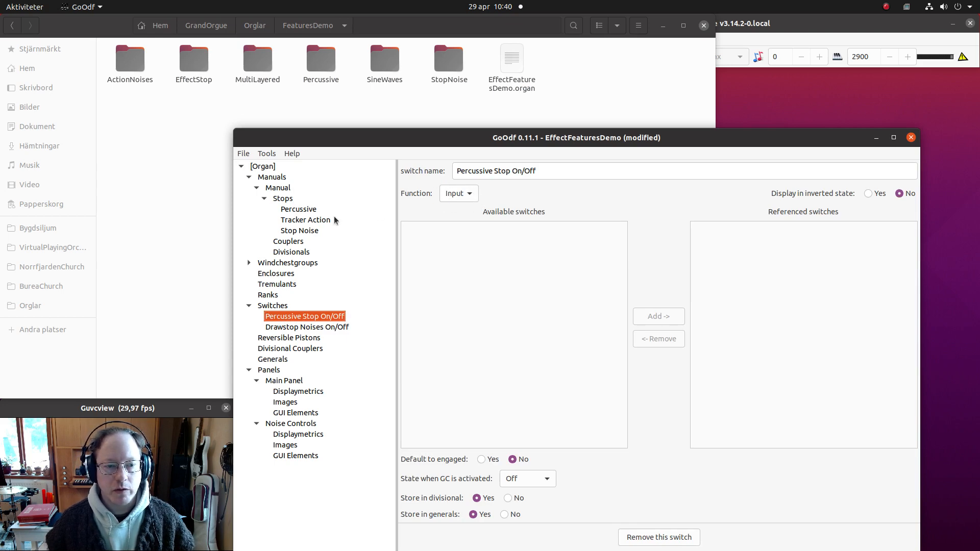
pyautogui.click(296, 208)
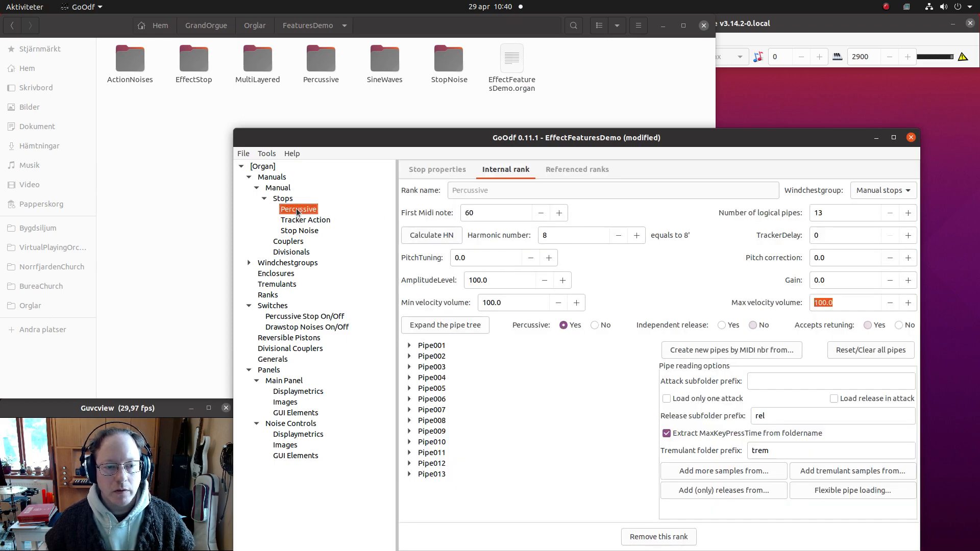
pyautogui.click(442, 168)
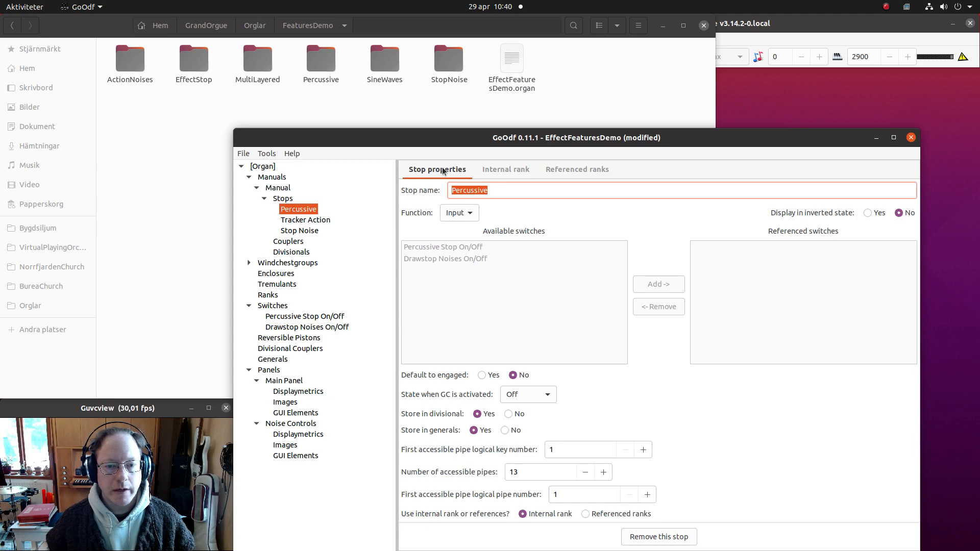
pyautogui.click(463, 215)
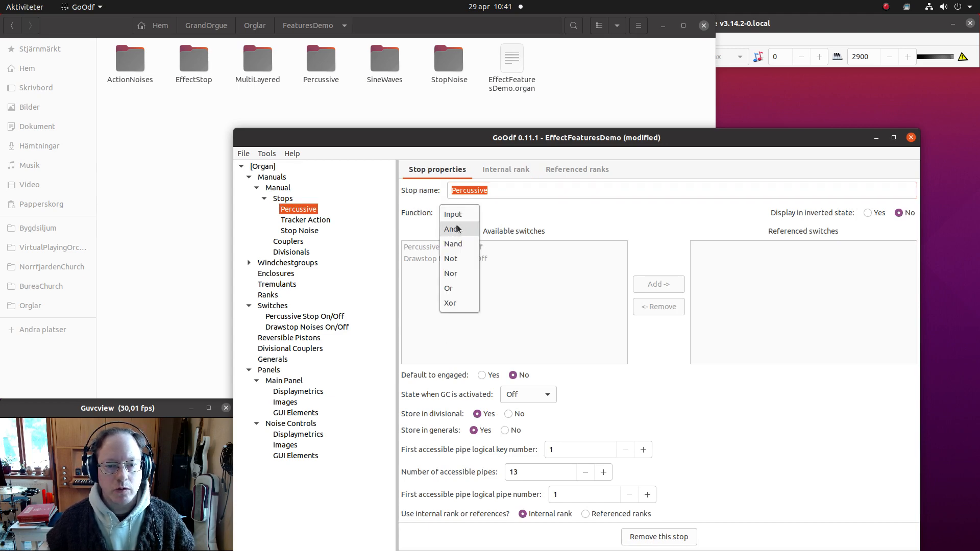
pyautogui.click(458, 229)
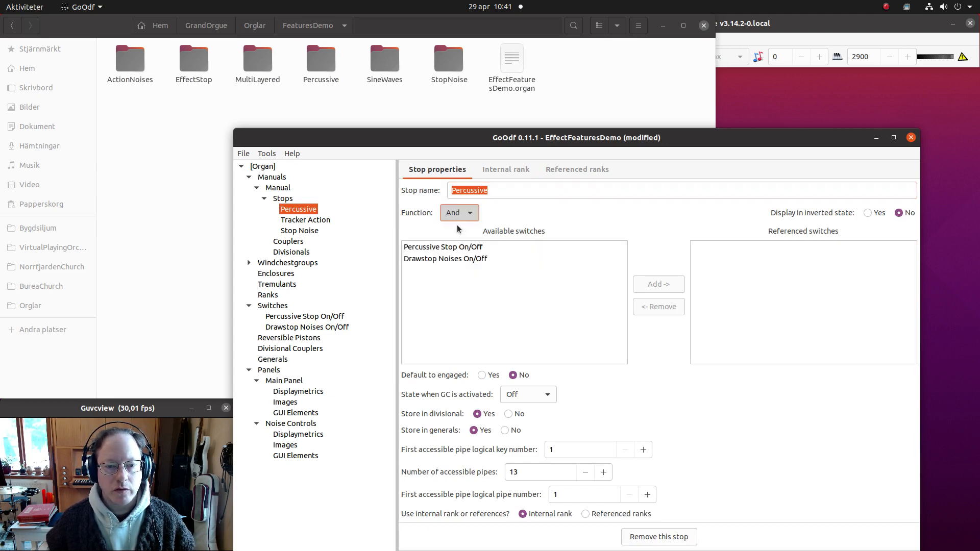
pyautogui.click(439, 246)
pyautogui.click(651, 285)
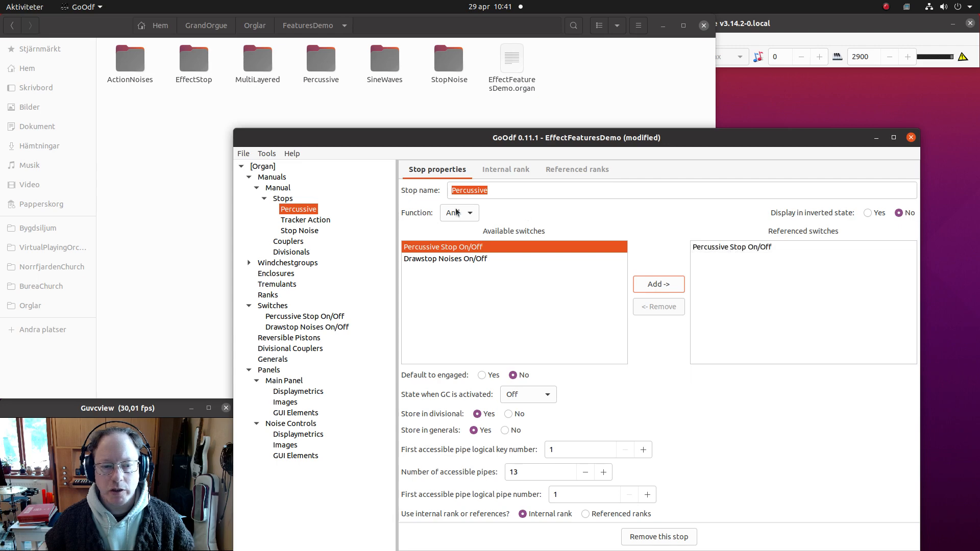
# Set the Stop Noise stop's function to And and reference both the Percussive Stop On/Off and Drawstop Noises On/Off switches
pyautogui.click(299, 231)
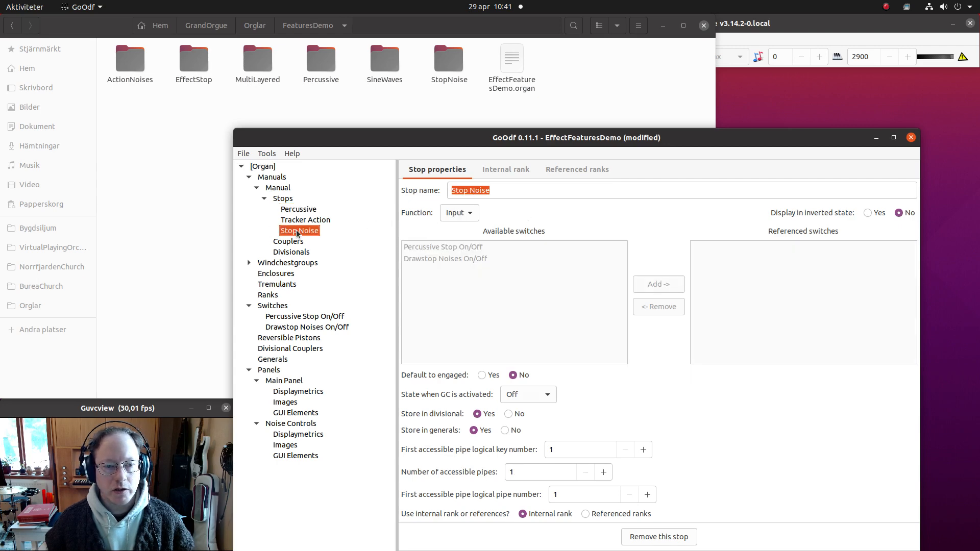
pyautogui.click(459, 213)
pyautogui.click(458, 226)
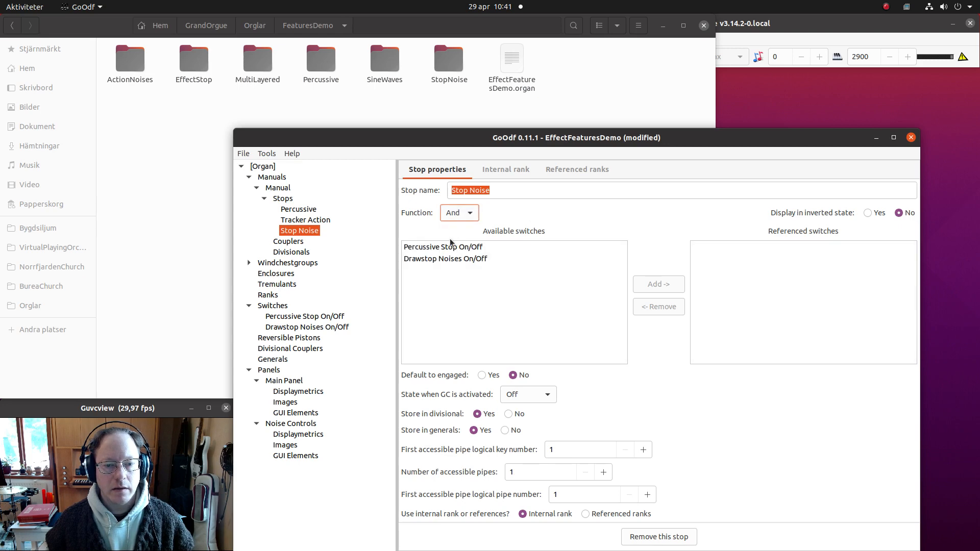
pyautogui.click(449, 247)
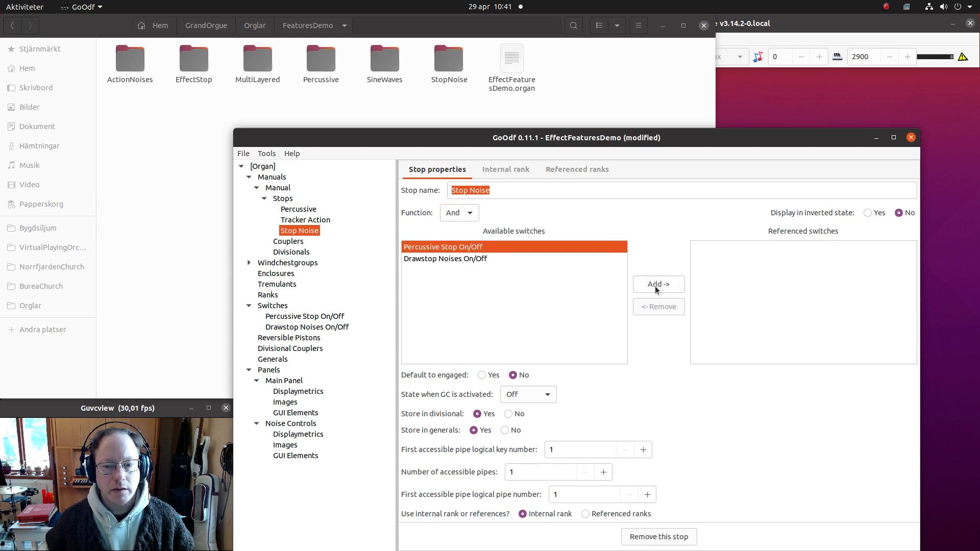
pyautogui.click(655, 285)
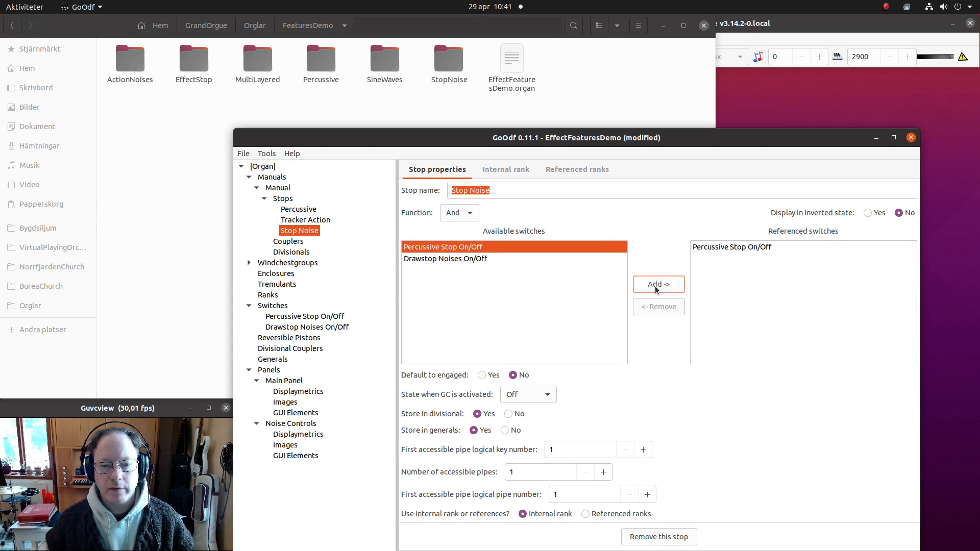
pyautogui.click(450, 258)
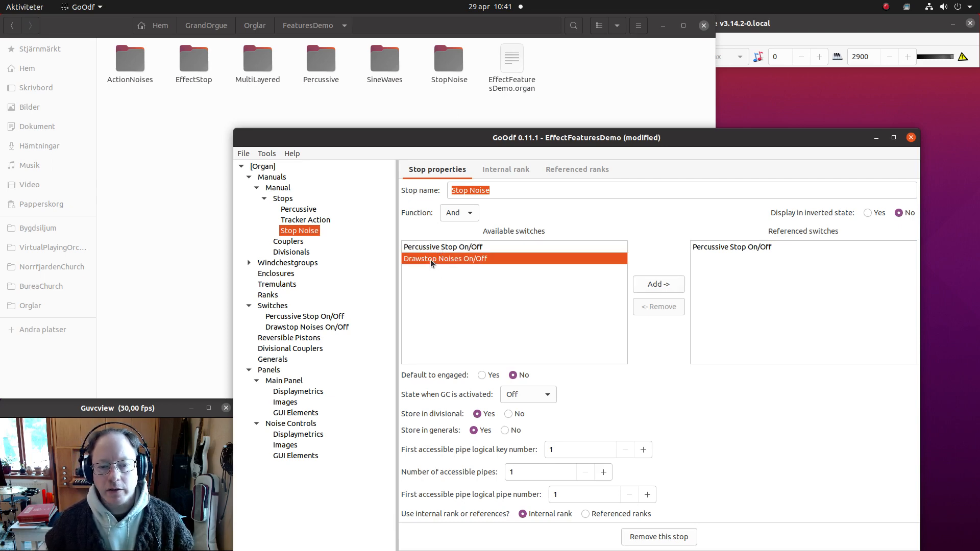
pyautogui.click(656, 284)
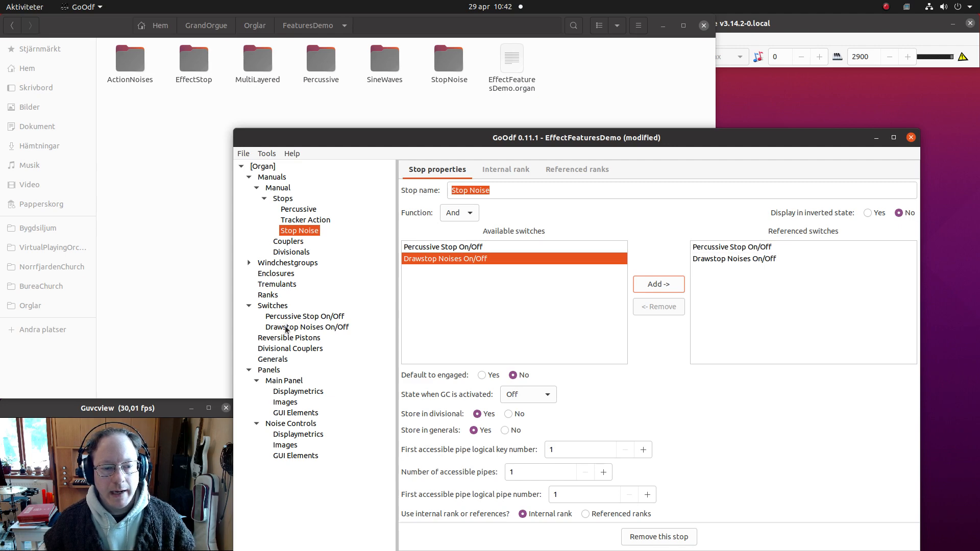
# Make the Tracker Action stop engaged by default and set its state when GC is activated to No change
pyautogui.click(293, 222)
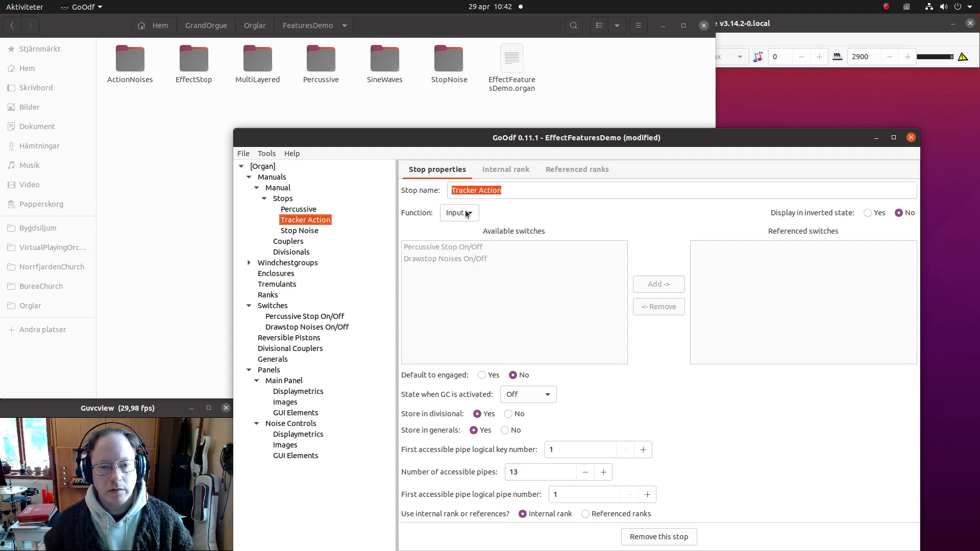
pyautogui.click(481, 375)
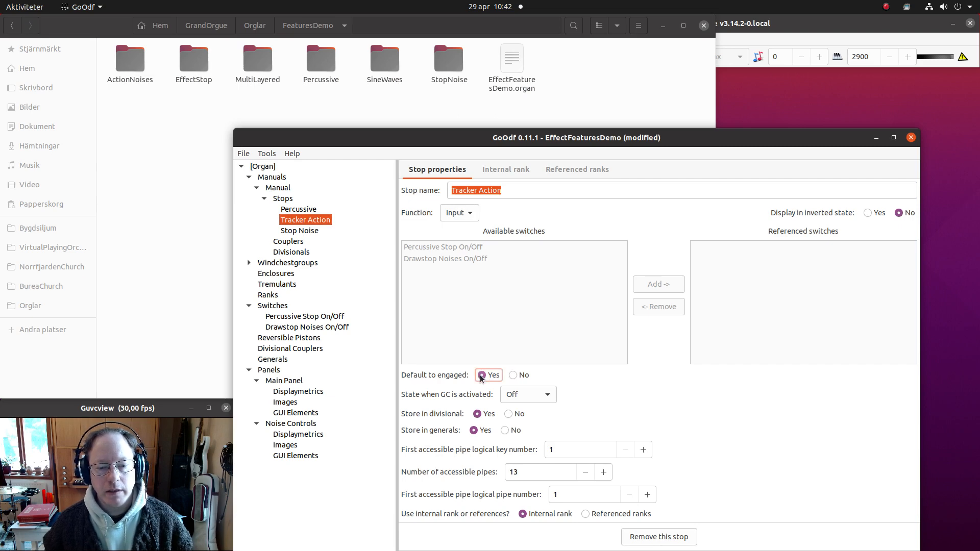
pyautogui.click(546, 395)
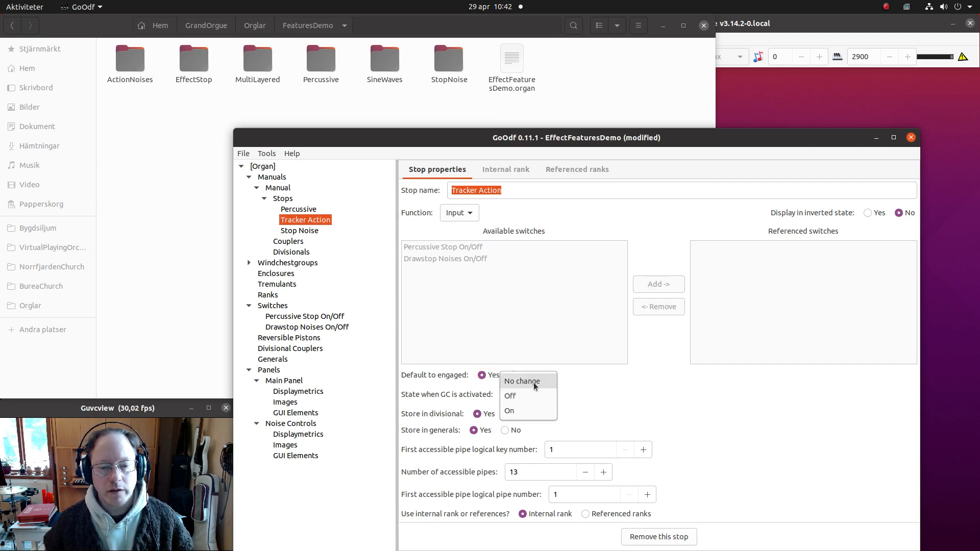
pyautogui.click(534, 382)
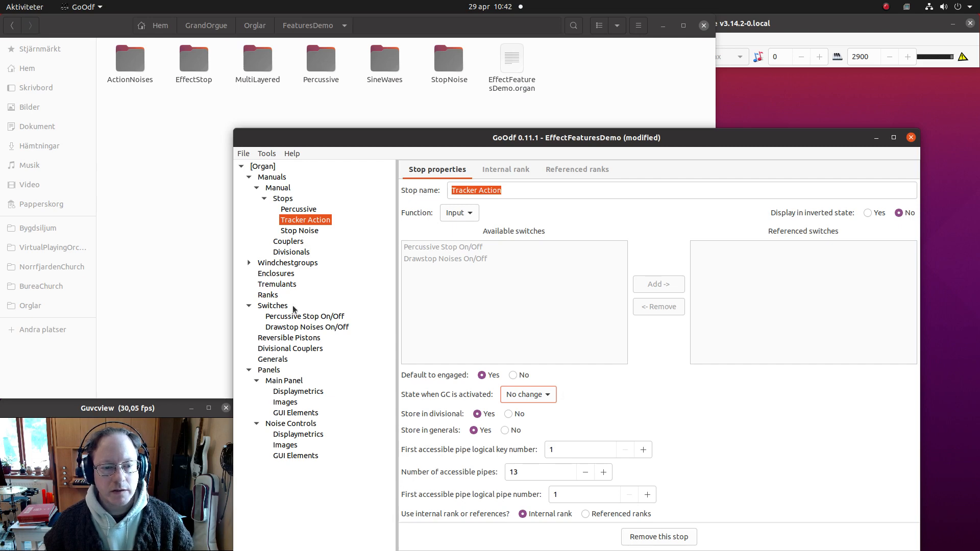
# Make the Drawstop Noises On/Off switch engaged by default, with No change when GC is activated
pyautogui.click(288, 328)
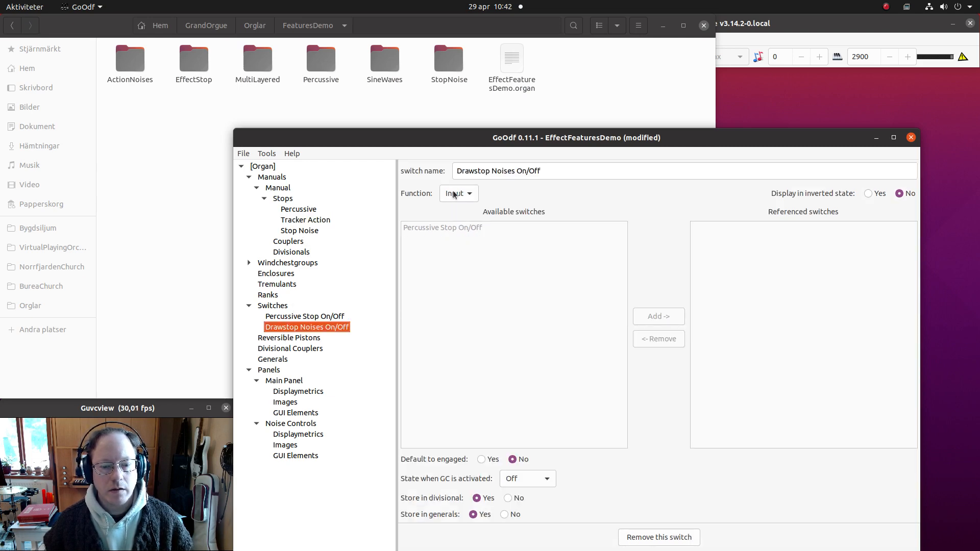
pyautogui.click(481, 460)
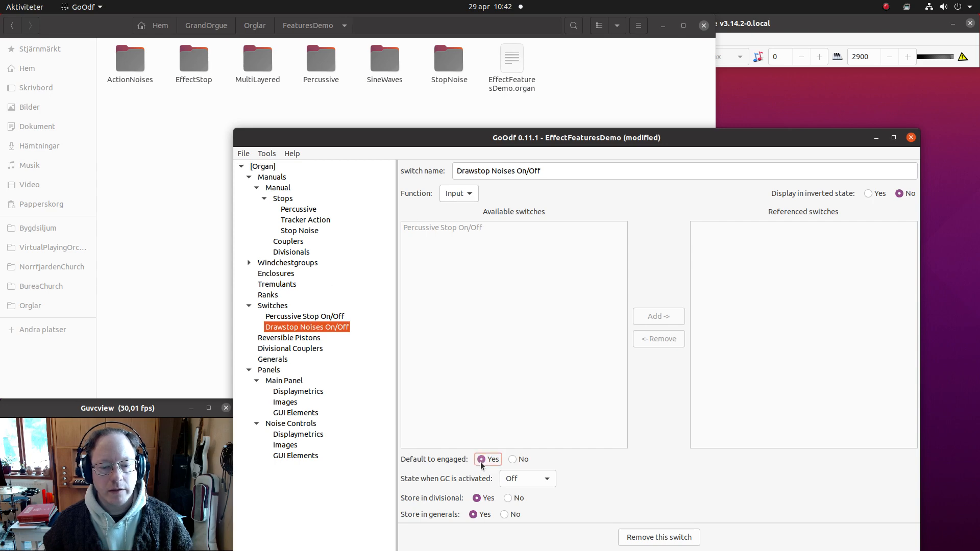
pyautogui.click(540, 481)
pyautogui.click(534, 464)
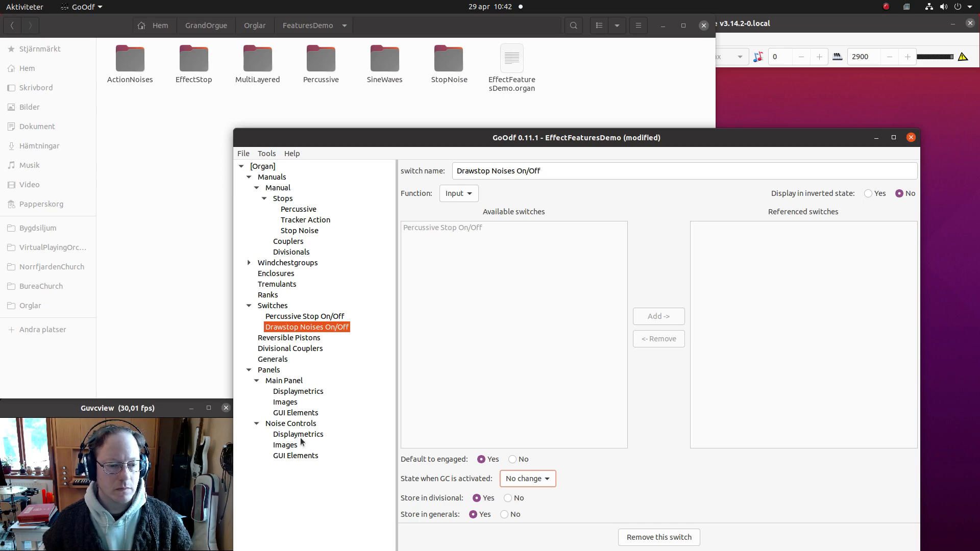
# Create GUI elements on the Main Panel for the Manual and the Percussive Stop On/Off switch
pyautogui.click(282, 383)
pyautogui.click(437, 229)
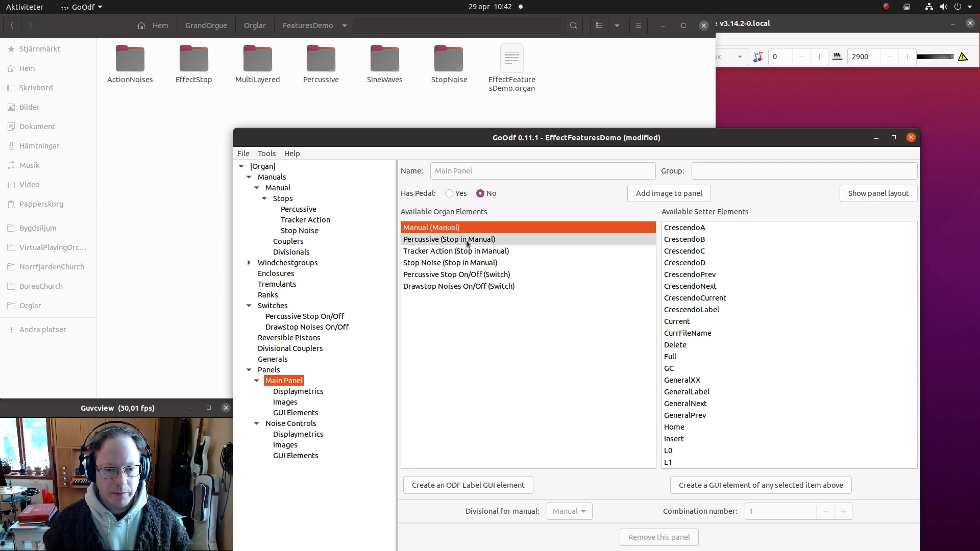
pyautogui.keyDown('ctrl'); pyautogui.click(456, 274); pyautogui.keyUp('ctrl')
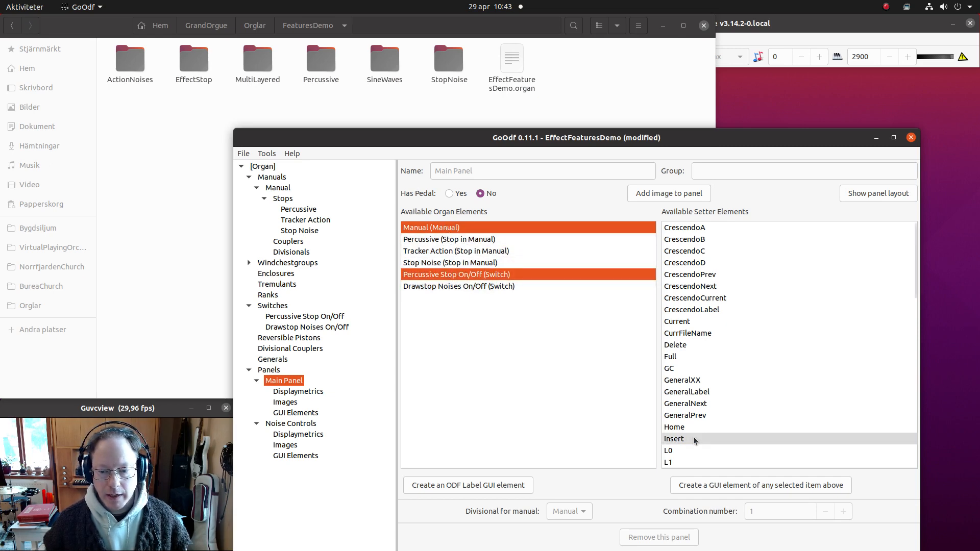
pyautogui.click(720, 485)
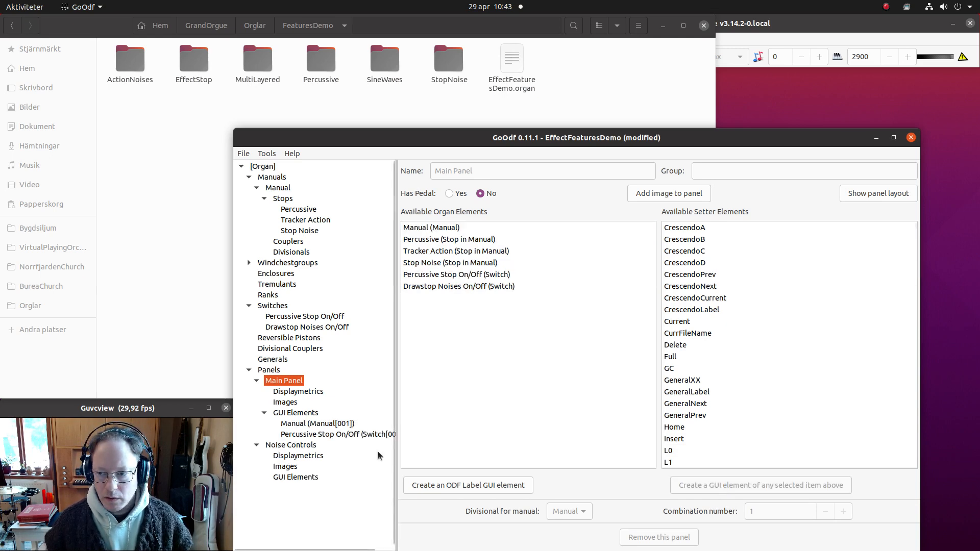
# Set the display label text of the Main Panel's Percussive Stop On/Off element to Percussive
pyautogui.click(301, 435)
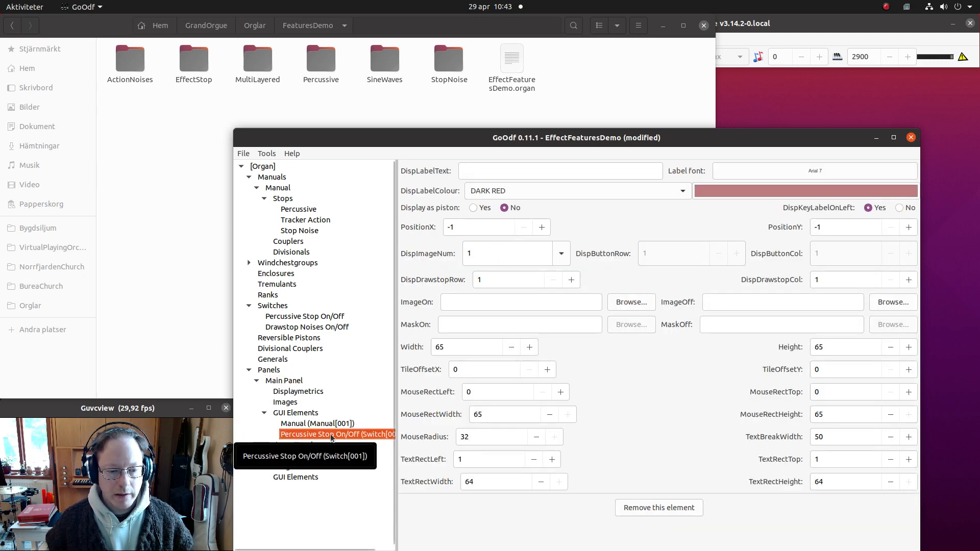
pyautogui.click(514, 170)
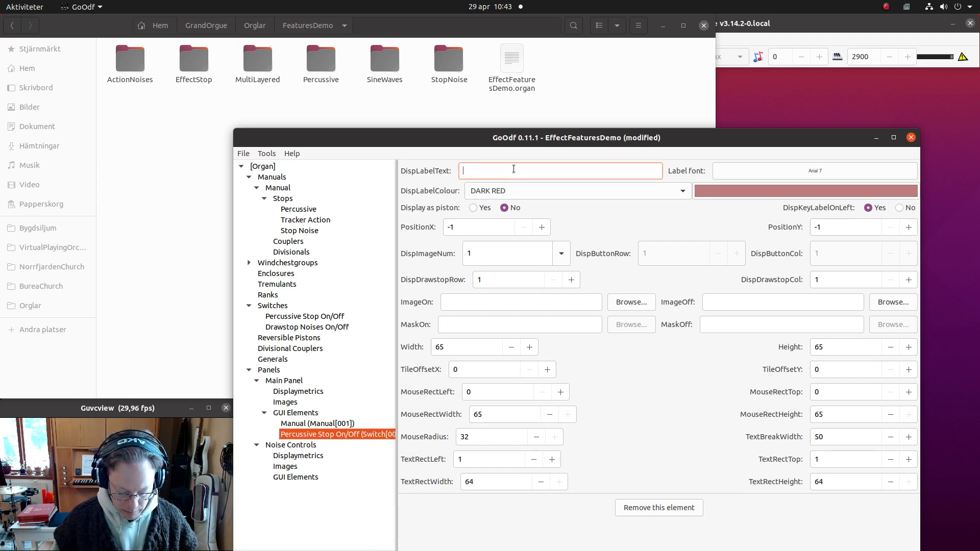
pyautogui.write('Percussive')
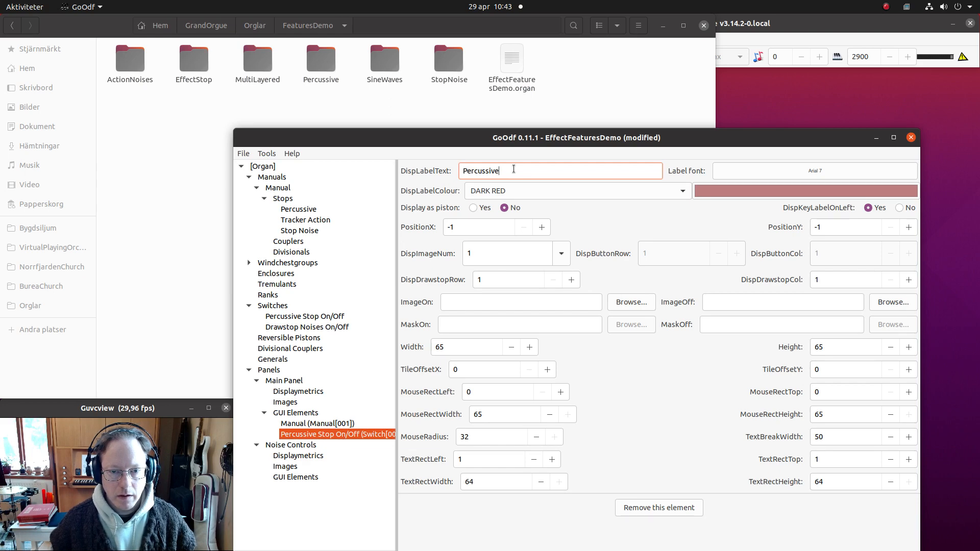
pyautogui.press('Tab')
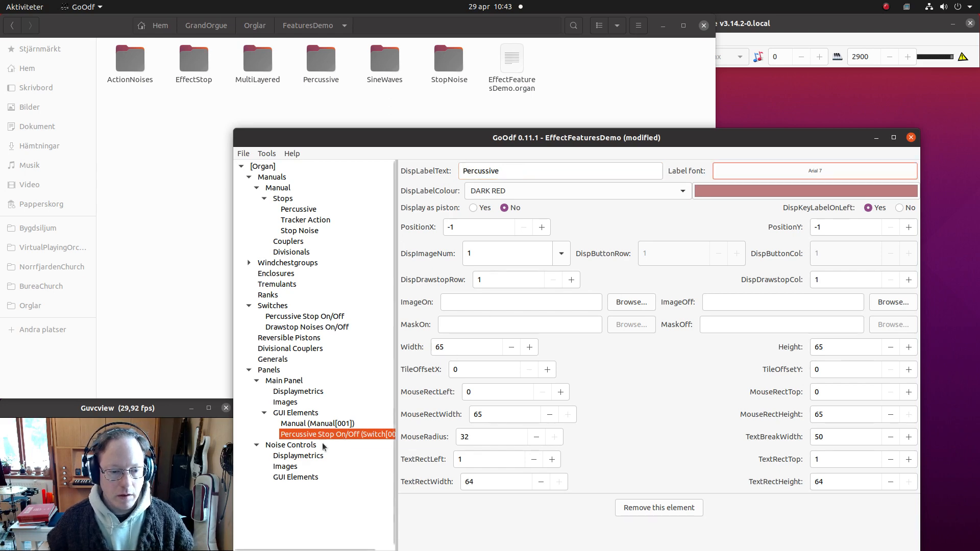
# Create GUI elements on the Noise Controls panel for the Tracker Action stop and the Drawstop Noises On/Off switch
pyautogui.click(289, 445)
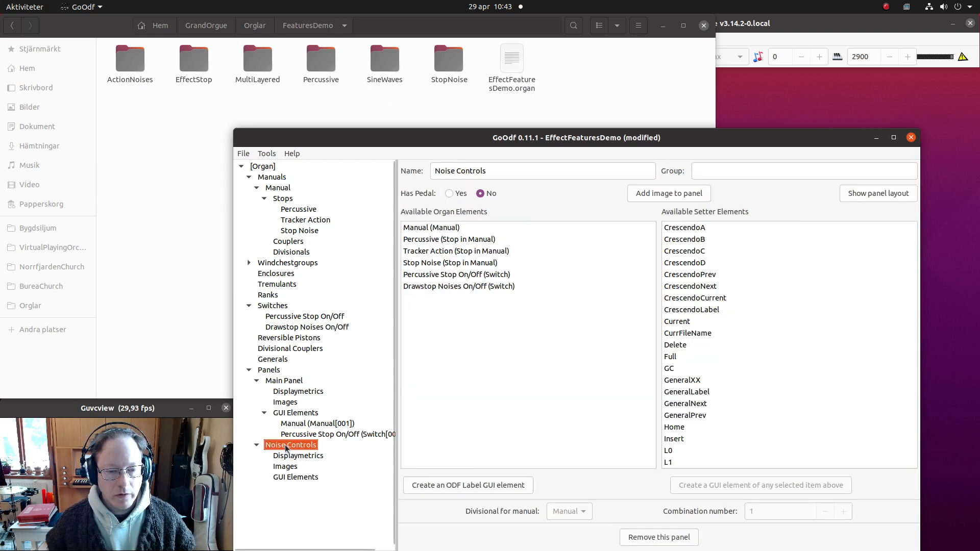
pyautogui.click(435, 255)
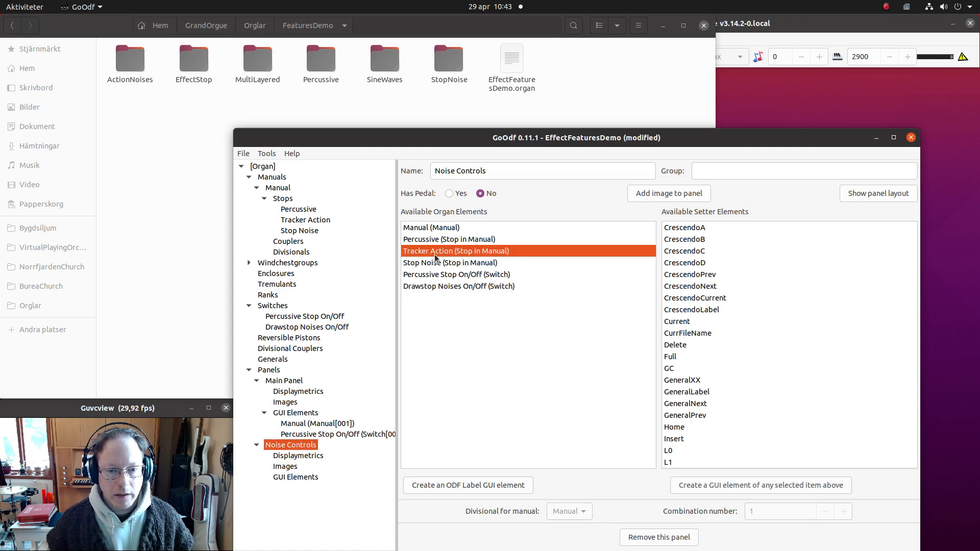
pyautogui.keyDown('ctrl'); pyautogui.click(436, 288); pyautogui.keyUp('ctrl')
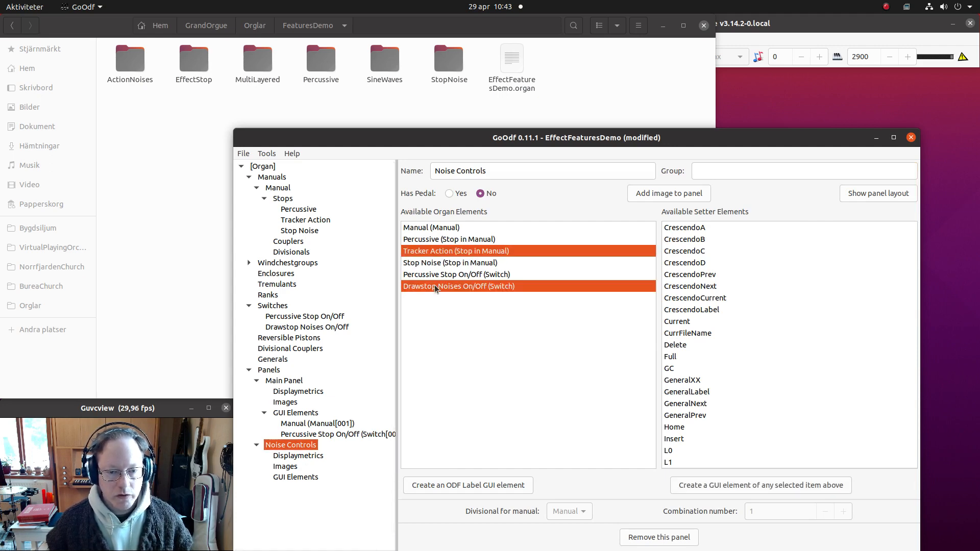
pyautogui.click(725, 485)
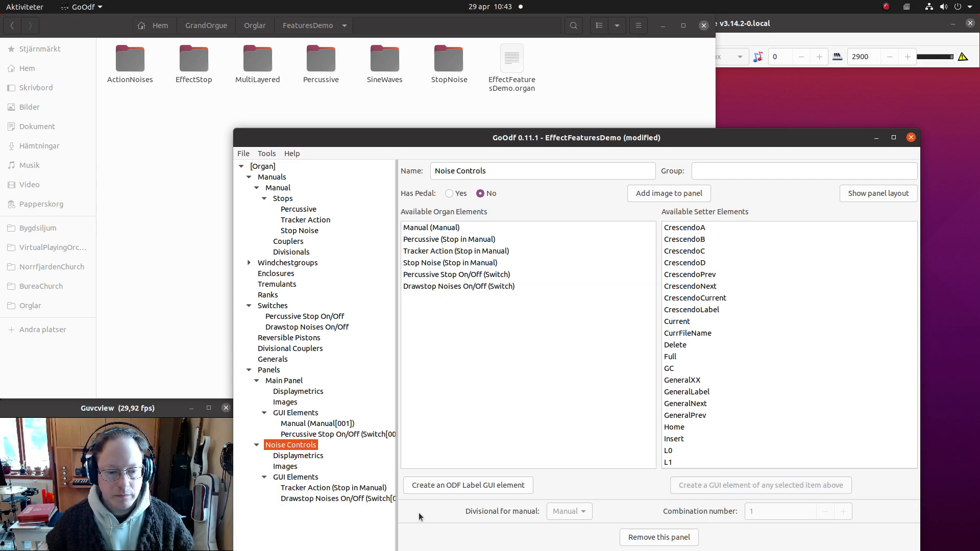
# Set the drawstop column of the Noise Controls panel's Drawstop Noises On/Off element to 2
pyautogui.click(323, 499)
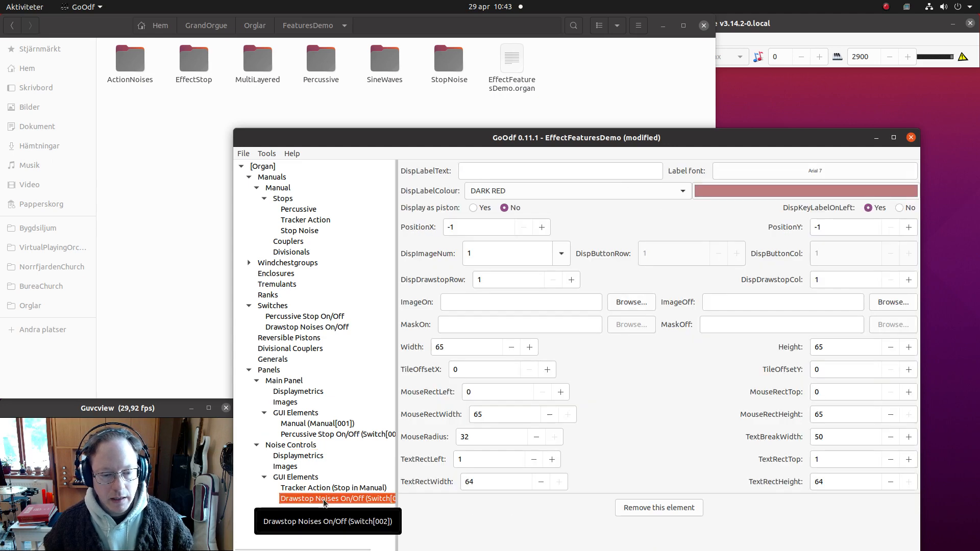
pyautogui.click(910, 279)
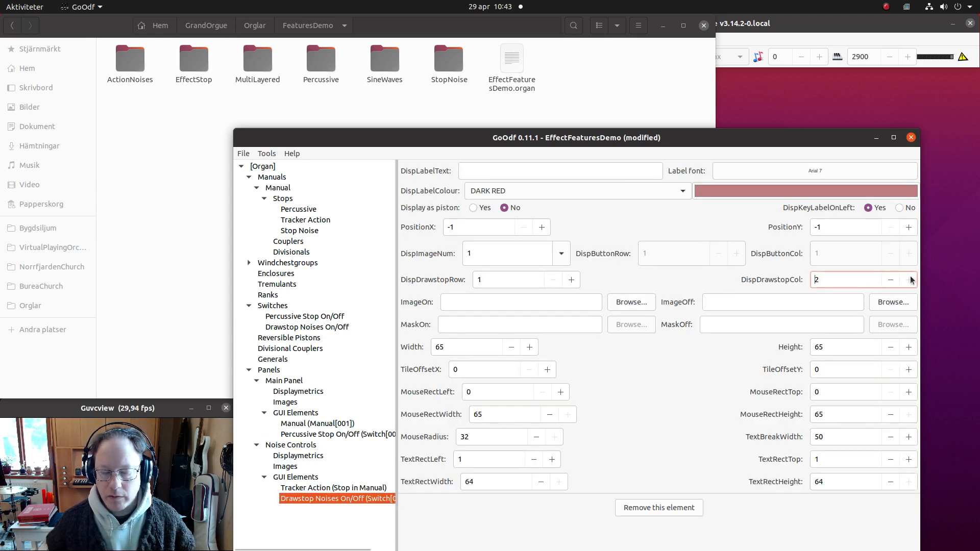
pyautogui.click(279, 446)
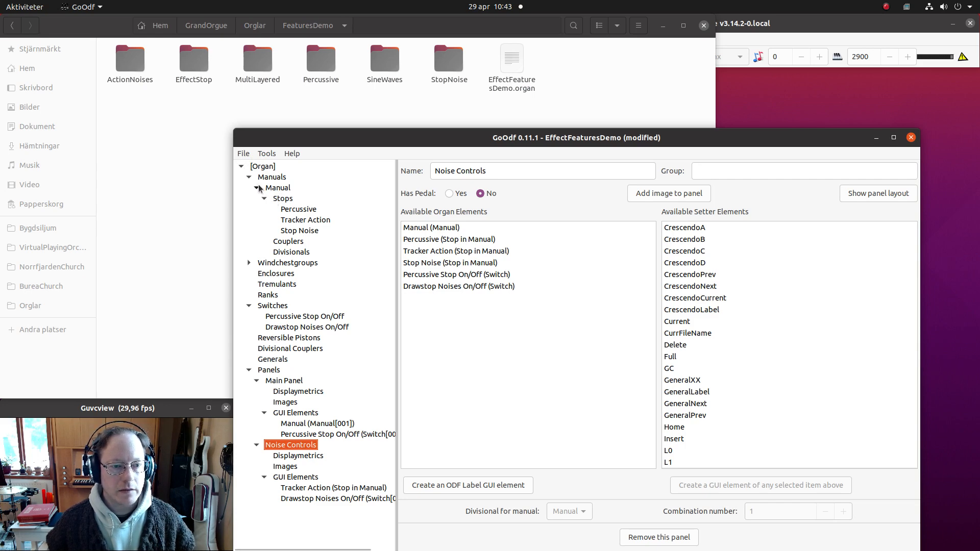
# Set the gain of the Stop Noise stop's internal rank to 12
pyautogui.click(293, 231)
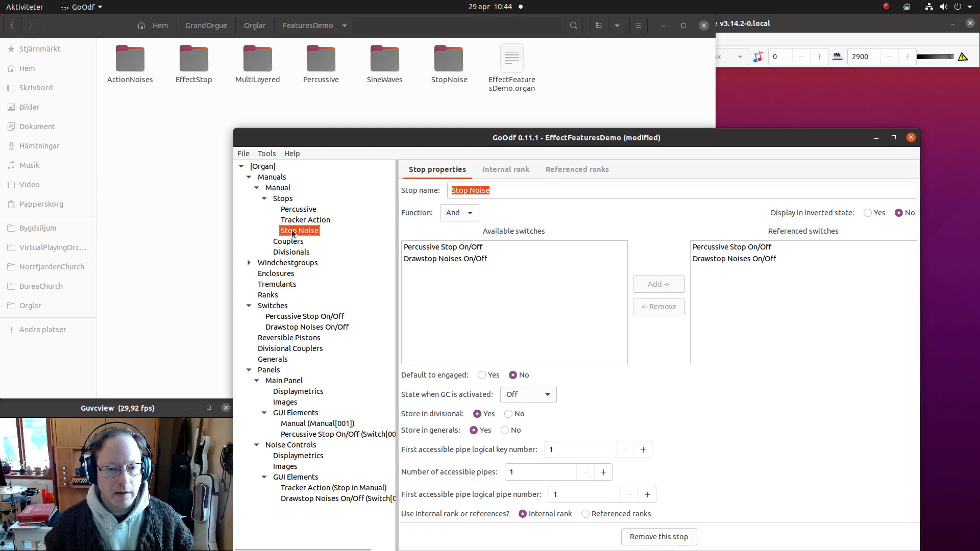
pyautogui.click(503, 169)
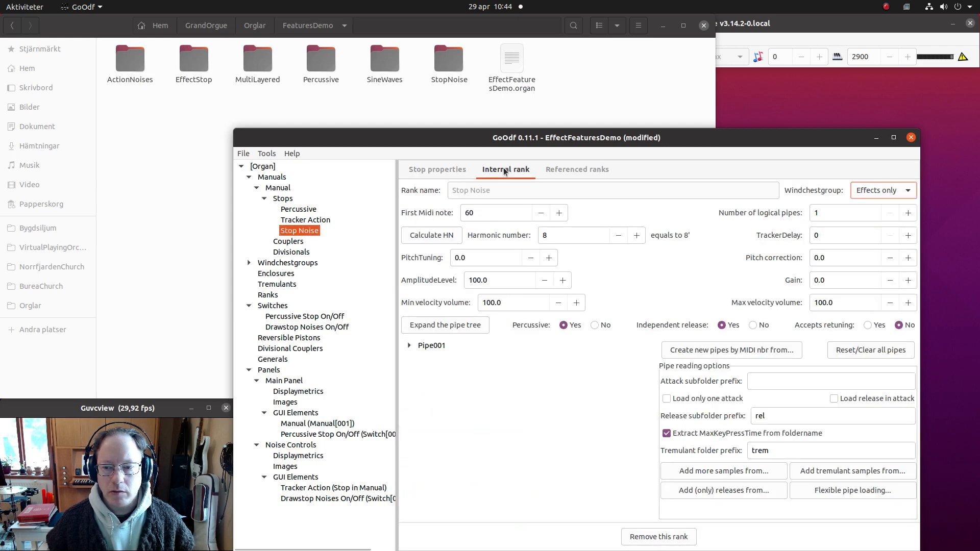
pyautogui.click(817, 281)
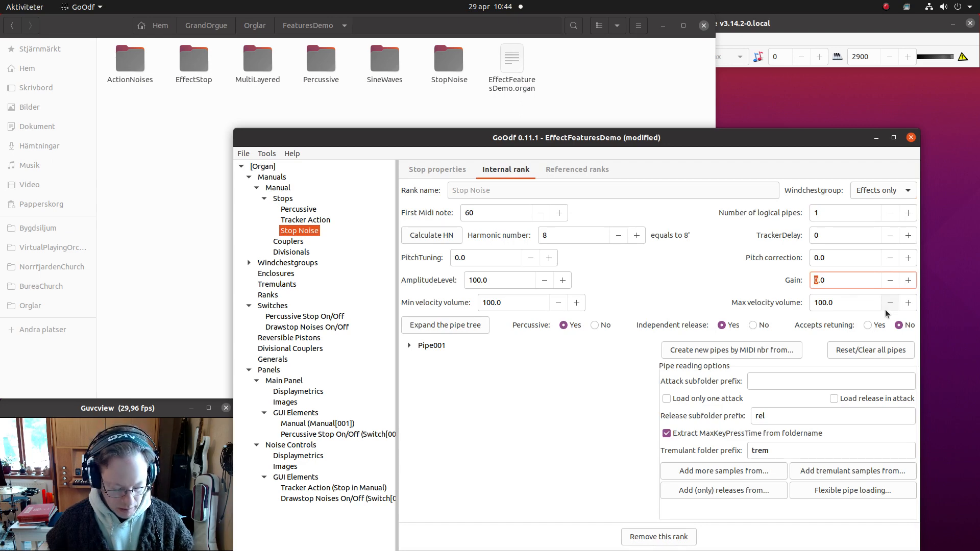
pyautogui.write('12')
pyautogui.press('Tab')
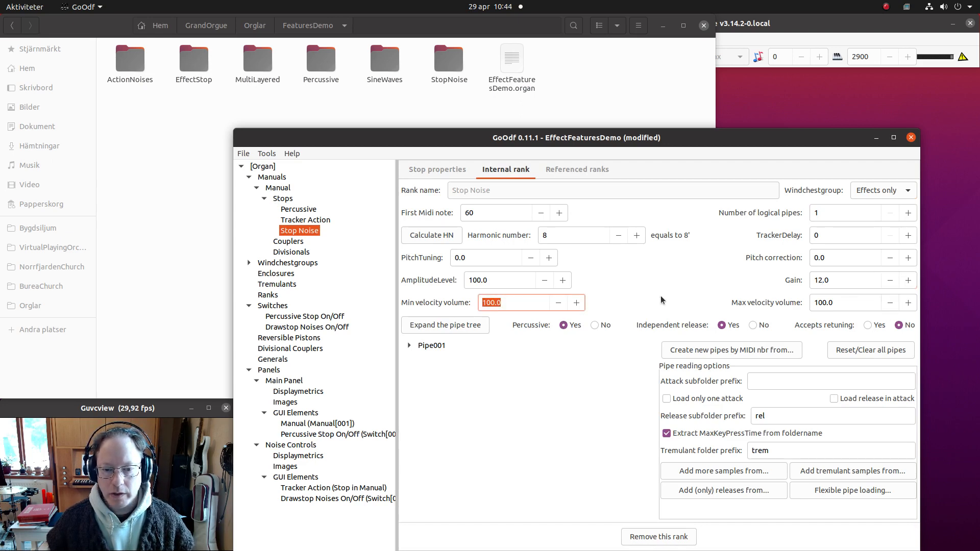
# Set the gain of the Tracker Action stop's internal rank to 12
pyautogui.click(298, 219)
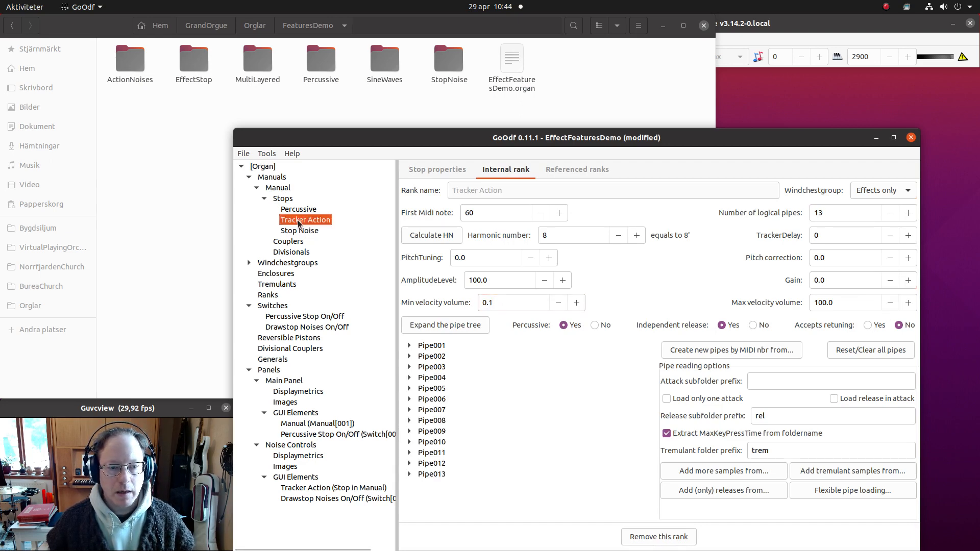
pyautogui.doubleClick(815, 281)
pyautogui.write('1')
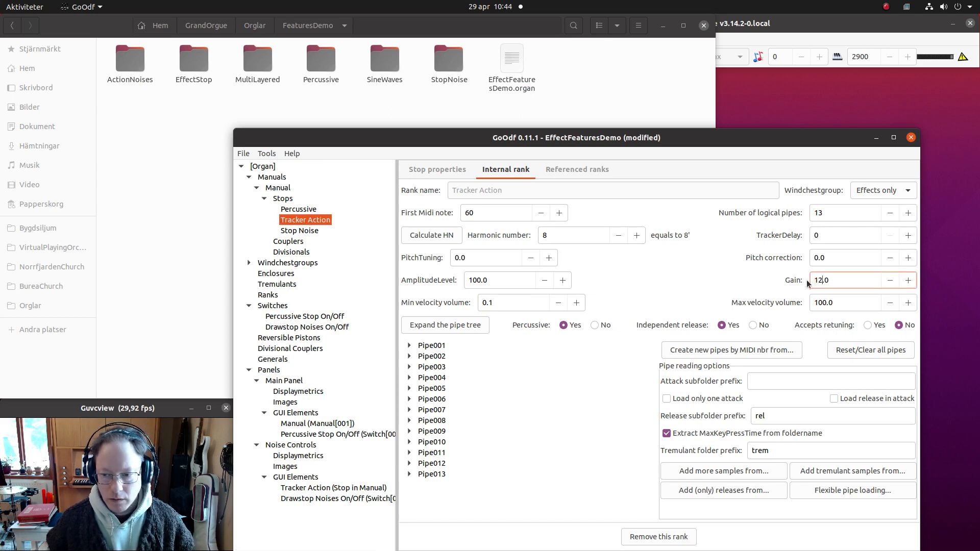
pyautogui.write('2')
pyautogui.press('Tab')
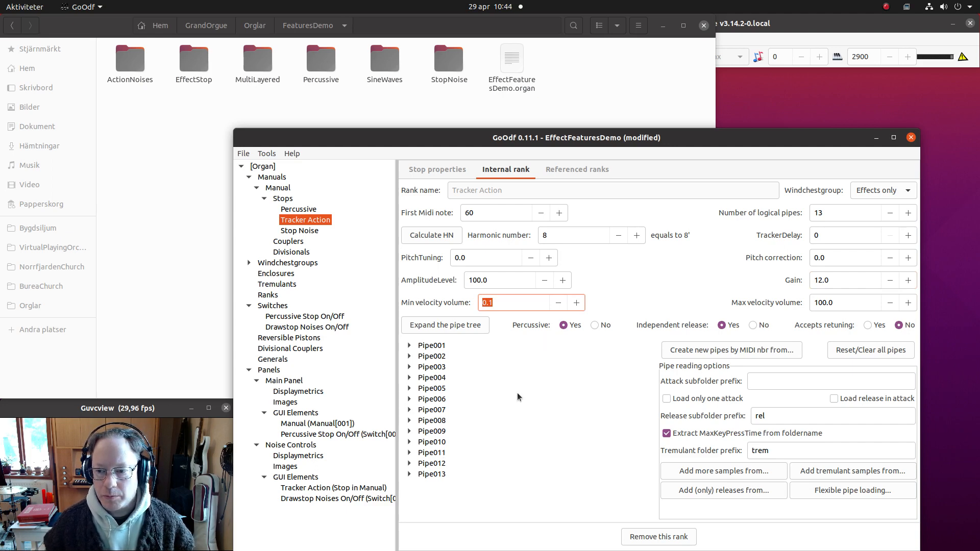
# Write the organ definition file, overwriting the existing EffectFeaturesDemo.organ
pyautogui.click(243, 154)
pyautogui.click(258, 209)
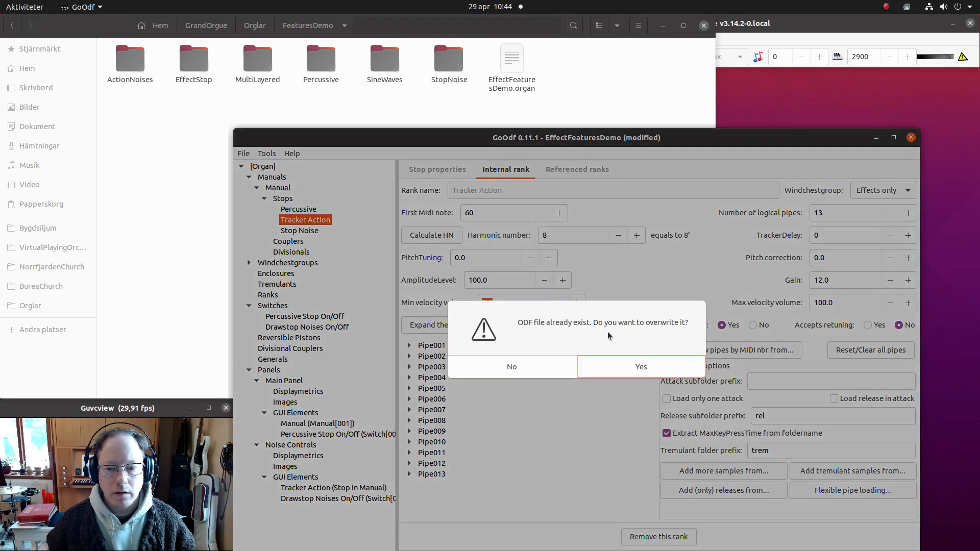
pyautogui.click(621, 370)
pyautogui.click(621, 367)
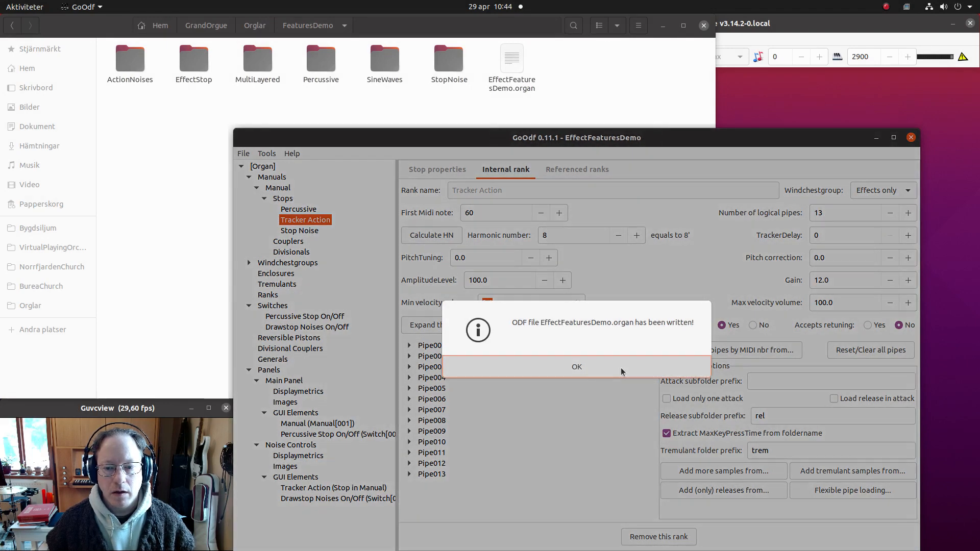
# Switch to GrandOrgue and open EffectFeaturesDemo.organ from the FeaturesDemo folder
pyautogui.click(784, 27)
pyautogui.click(474, 40)
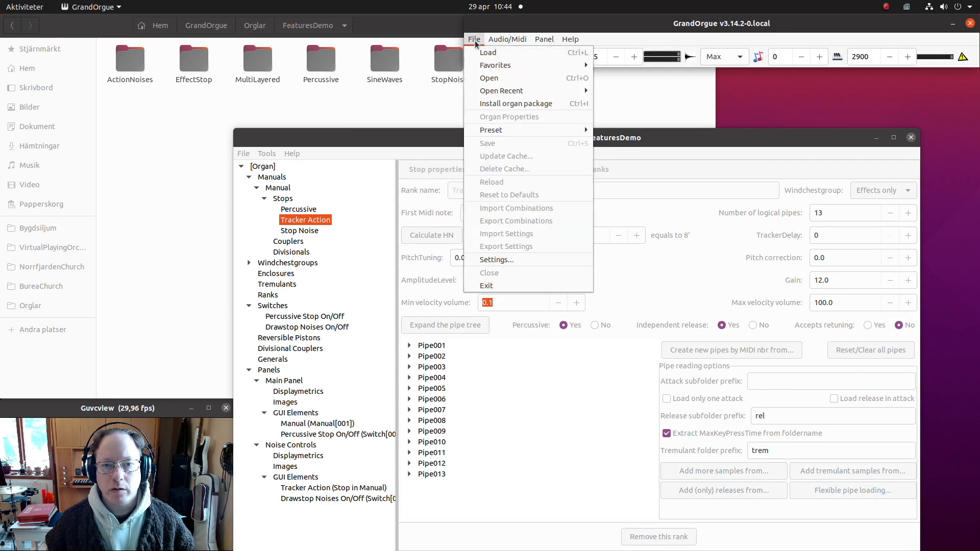
pyautogui.click(485, 78)
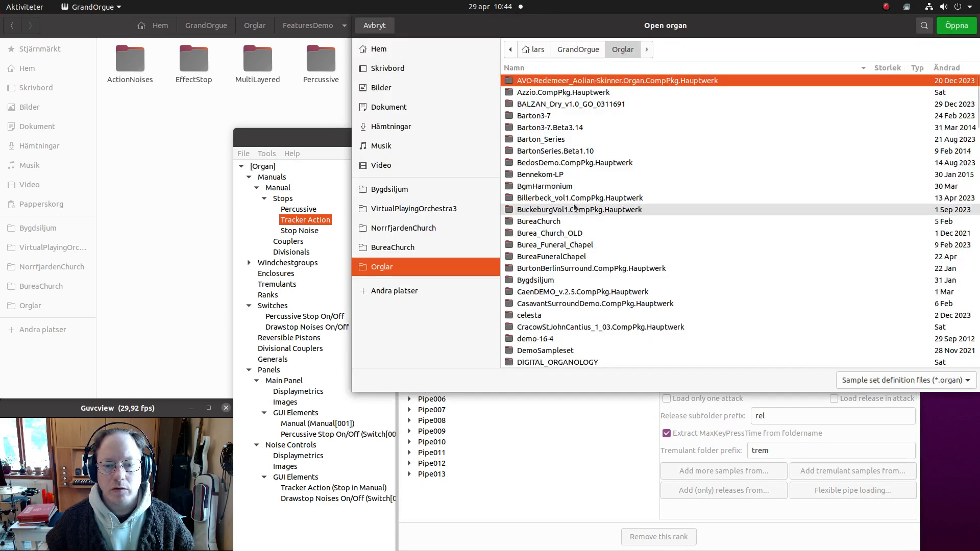
pyautogui.scroll(-3, 594, 282)
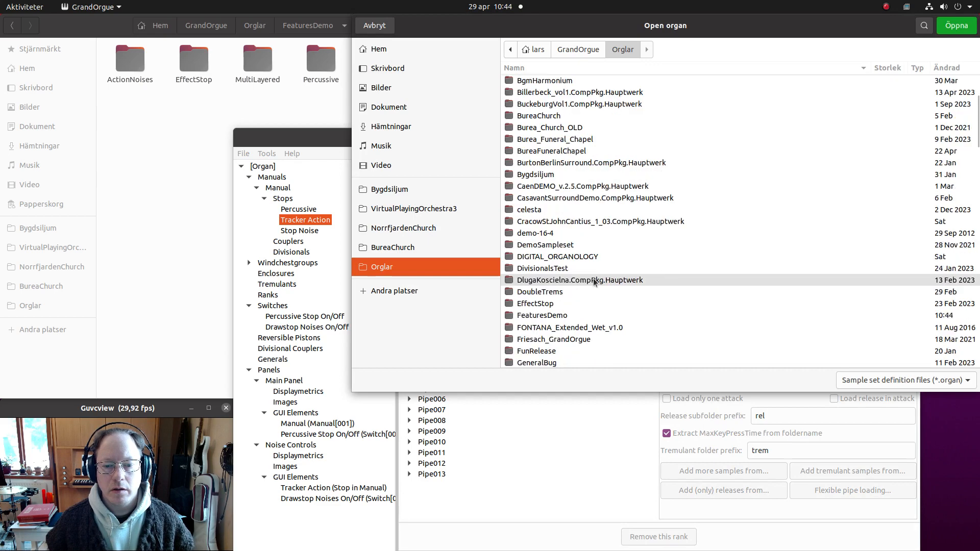
pyautogui.doubleClick(556, 319)
pyautogui.click(575, 152)
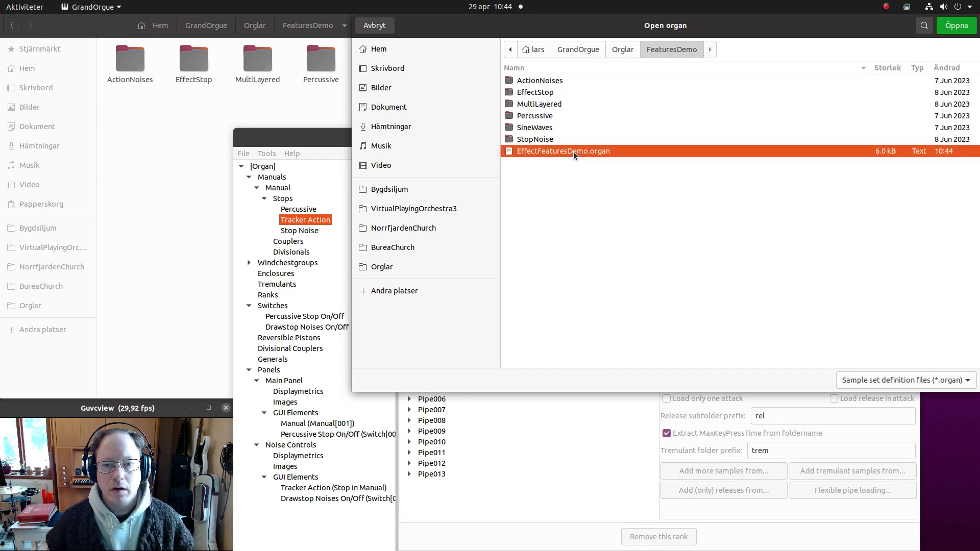
pyautogui.click(952, 32)
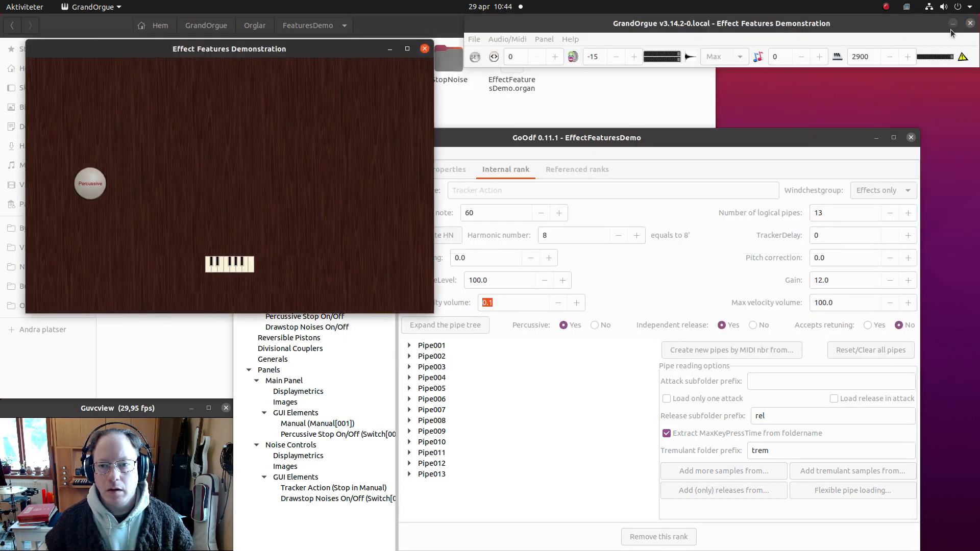
# Test the Percussive drawstop on the main panel by switching it on and off again
pyautogui.click(95, 188)
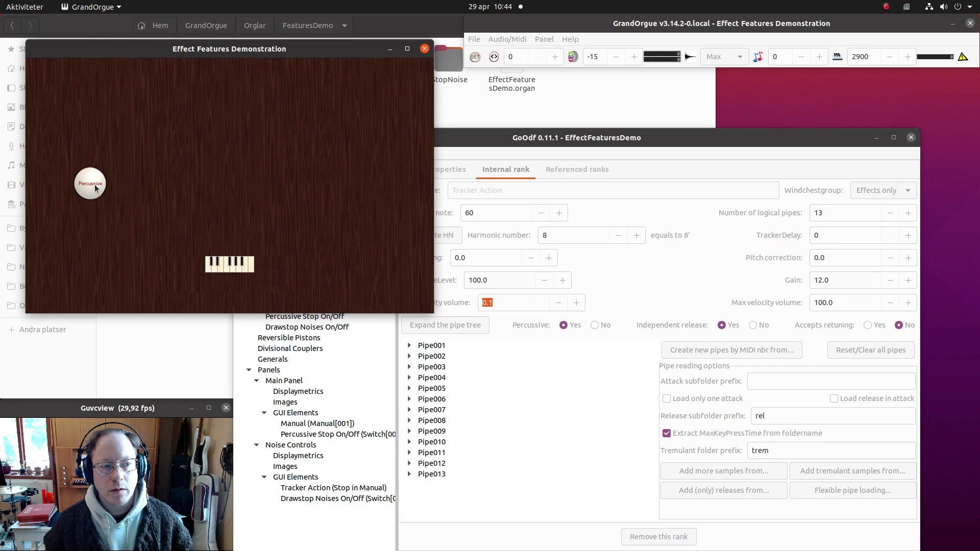
pyautogui.click(95, 189)
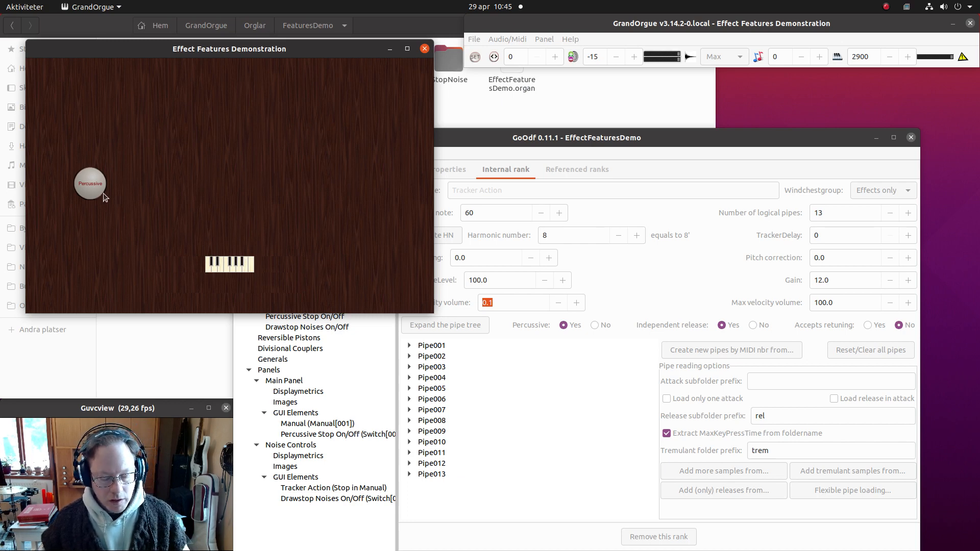
# Show the Noise Controls panel and place its window beside the Effect Features Demonstration panel
pyautogui.click(547, 21)
pyautogui.click(546, 39)
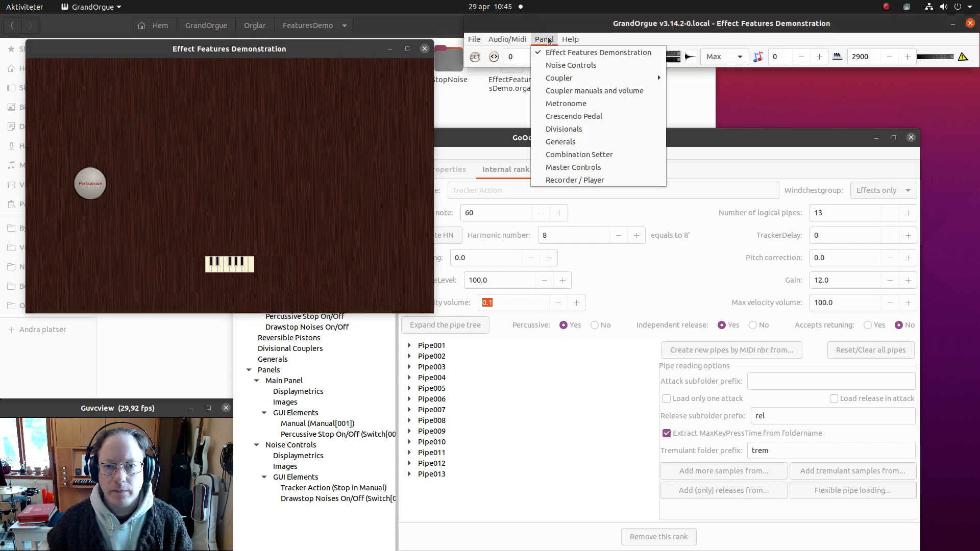
pyautogui.click(557, 66)
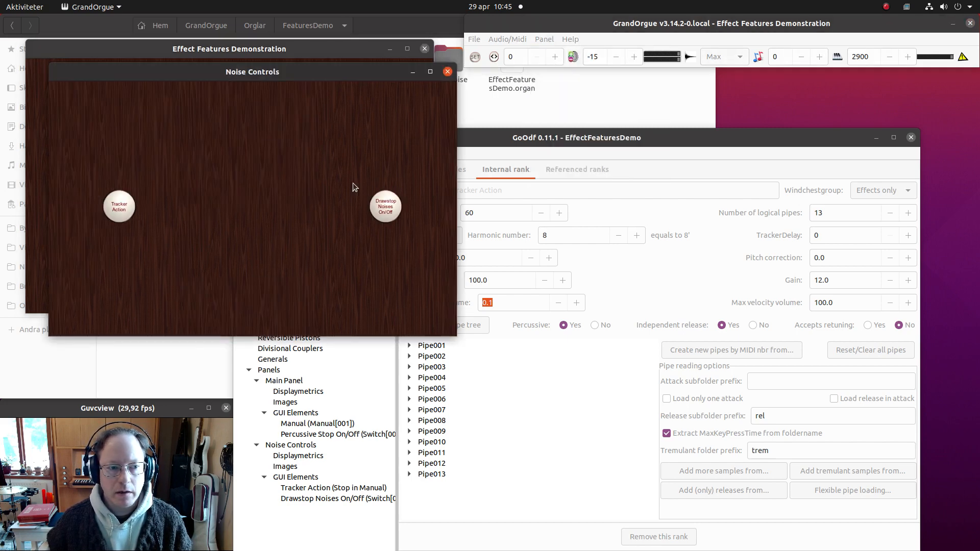
pyautogui.moveTo(274, 71); pyautogui.dragTo(668, 75)
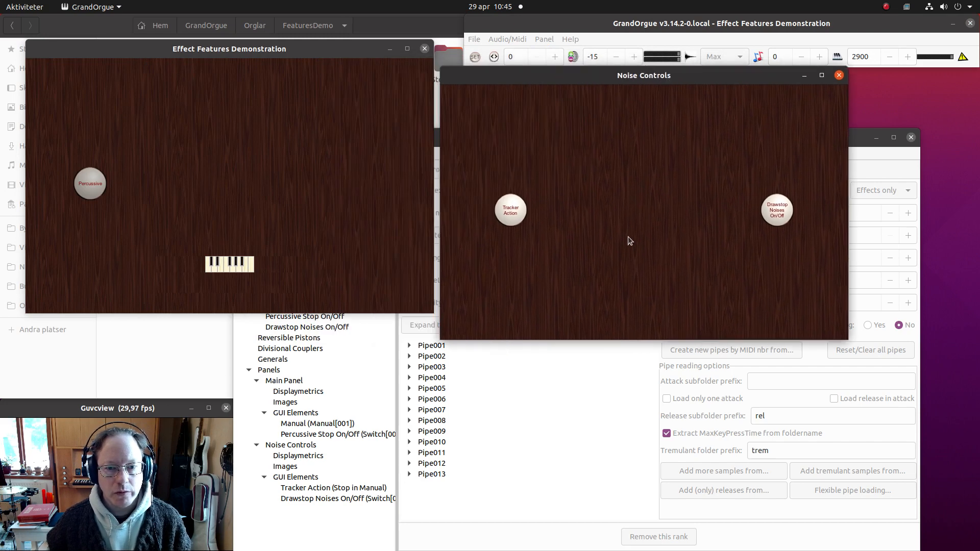
# Test the Tracker Action and Drawstop Noises On/Off controls, toggling the Percussive drawstop with drawstop noises disabled and enabled
pyautogui.click(511, 211)
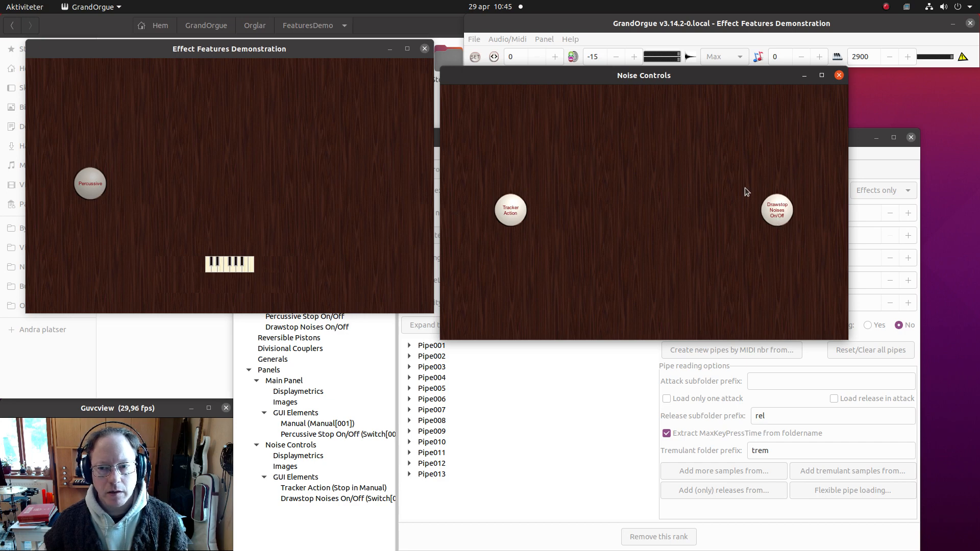
pyautogui.click(778, 218)
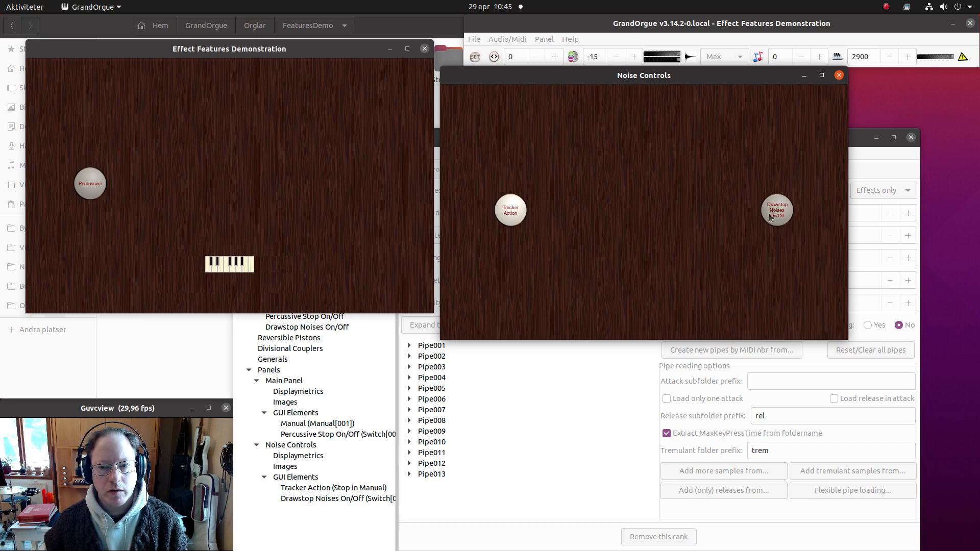
pyautogui.click(79, 181)
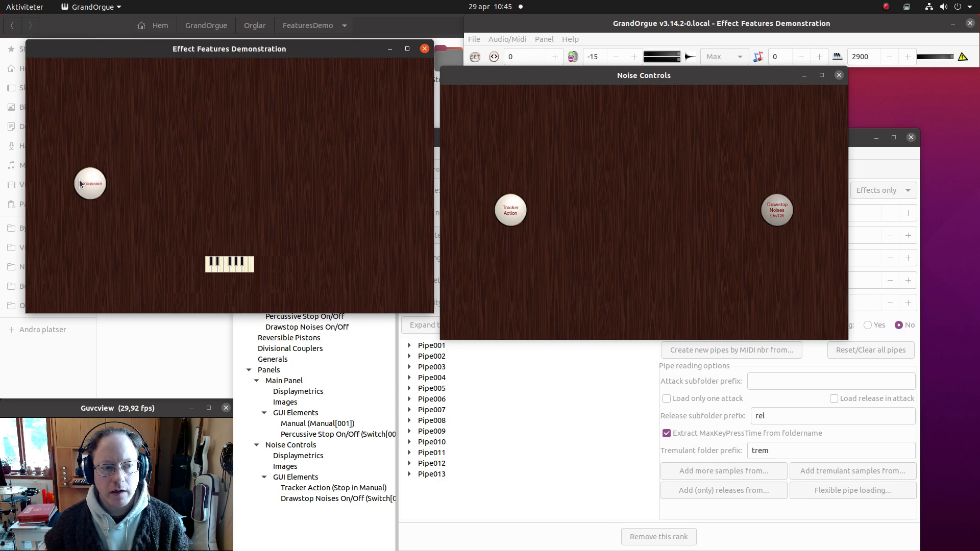
pyautogui.click(79, 181)
pyautogui.click(779, 210)
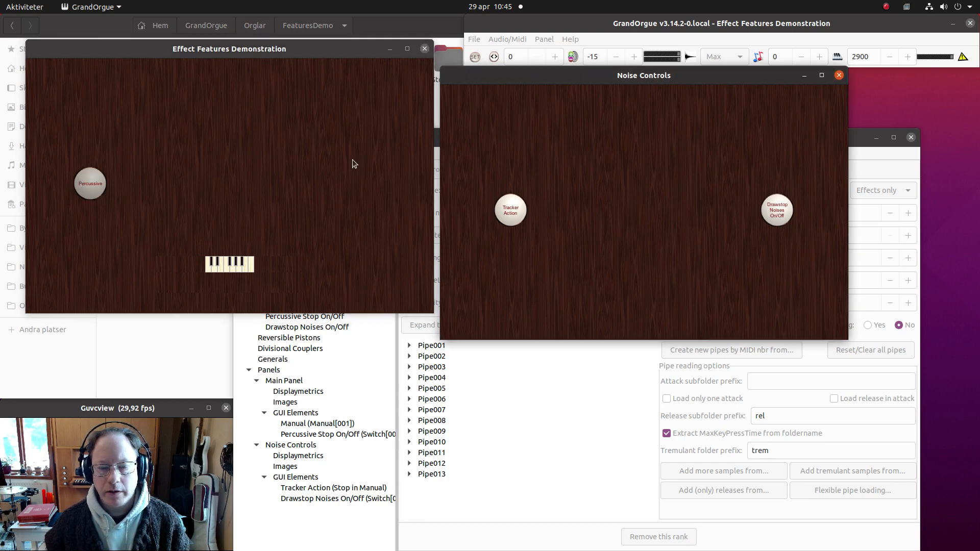
pyautogui.click(89, 184)
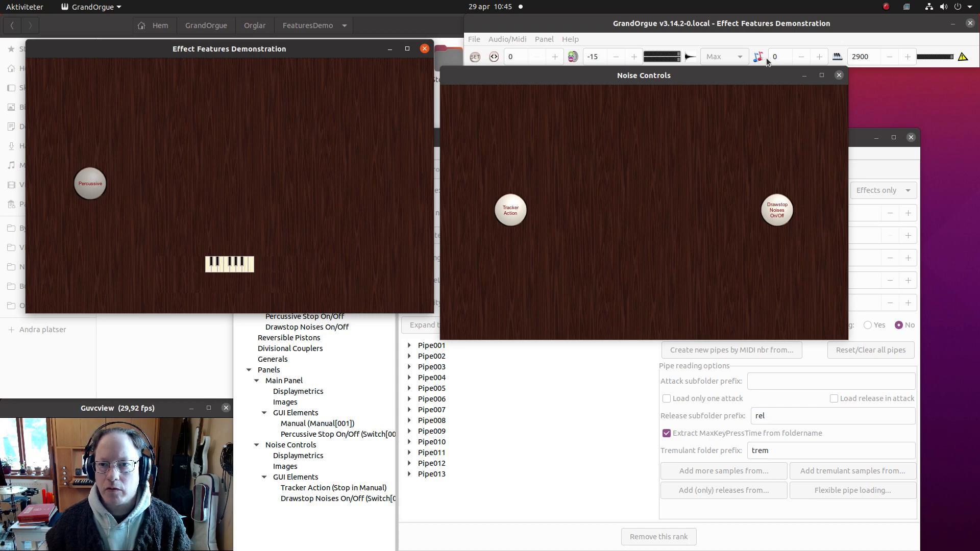
pyautogui.click(886, 7)
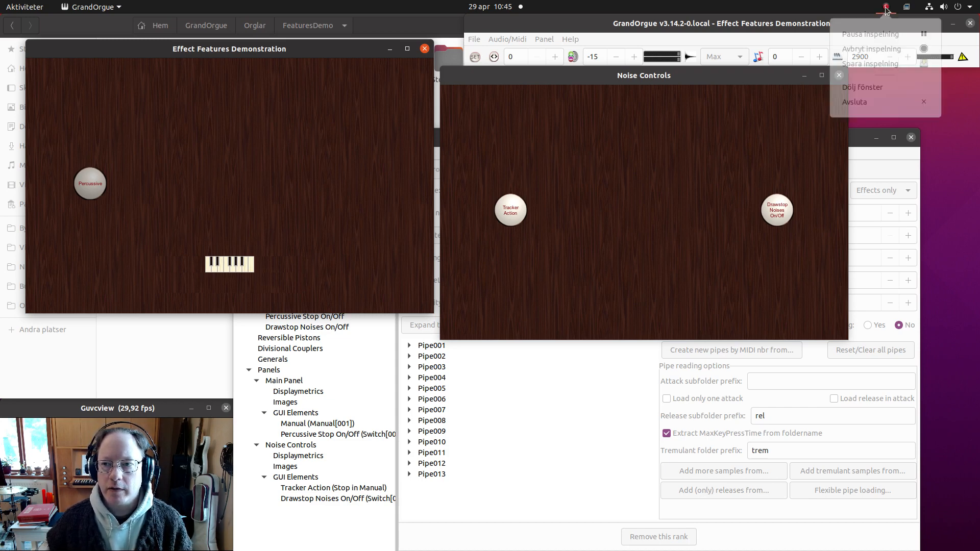